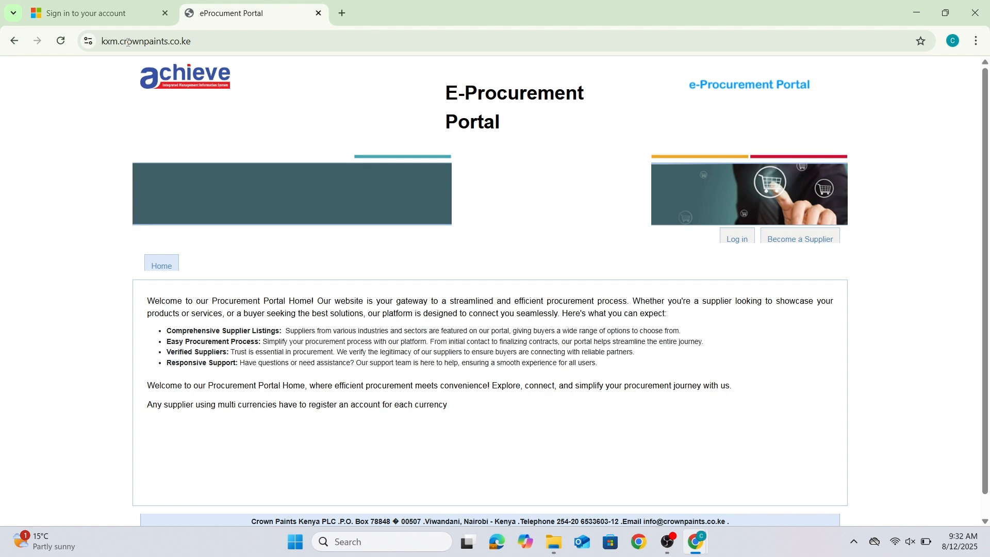
Start a supplier registration and choose Crown Paints Kenya PLC as the company
click(800, 240)
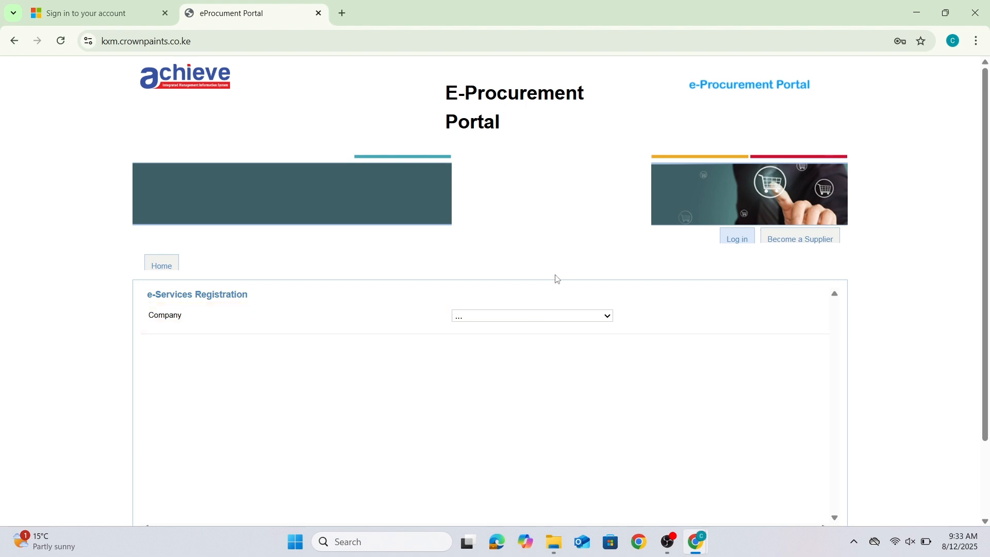
click(574, 320)
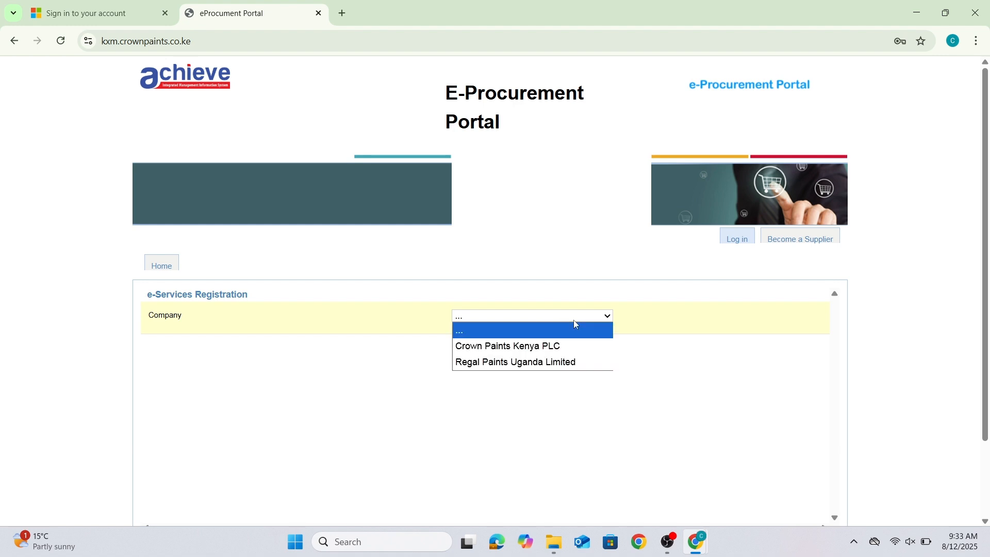
click(543, 347)
click(528, 349)
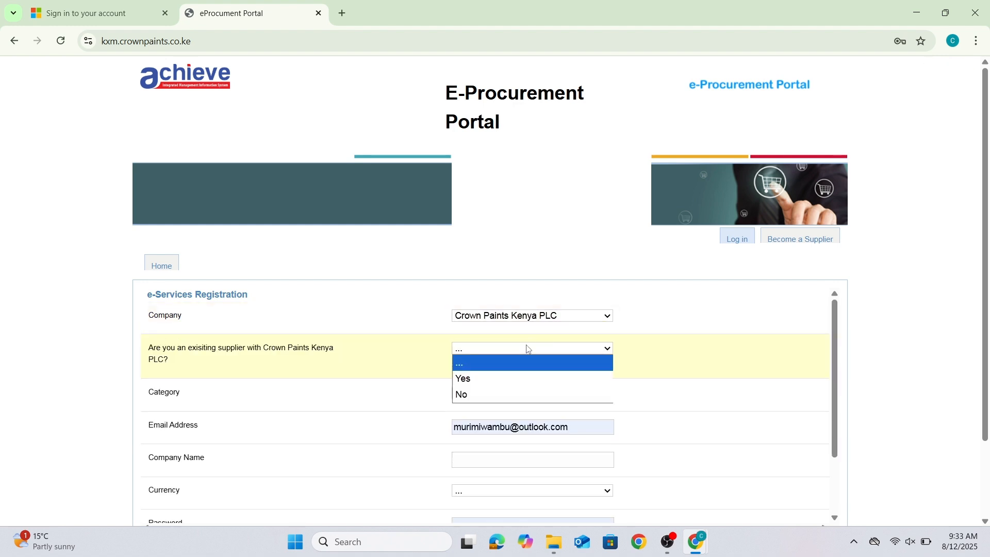
Answer Yes to being an existing supplier and set the category to Local
click(484, 380)
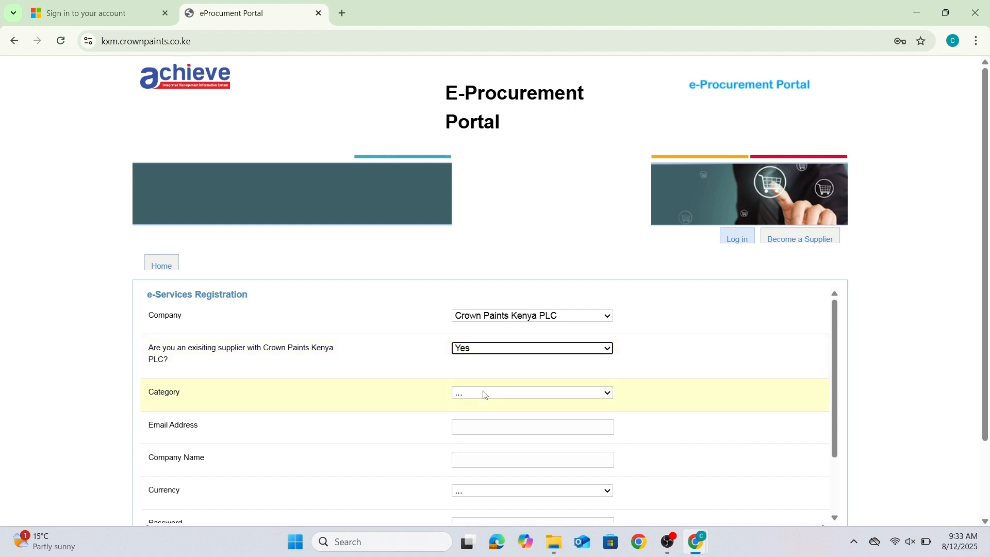
click(483, 393)
click(478, 424)
click(475, 427)
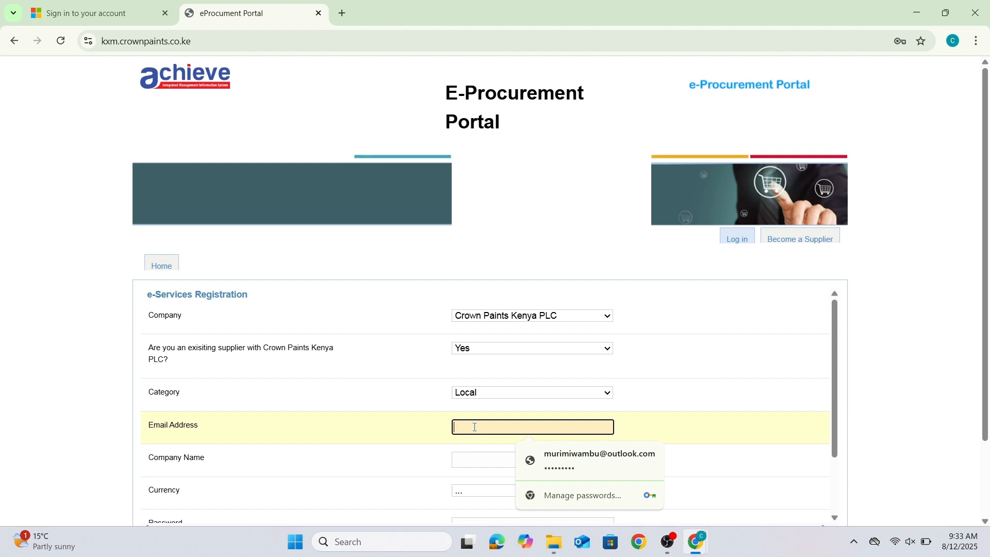
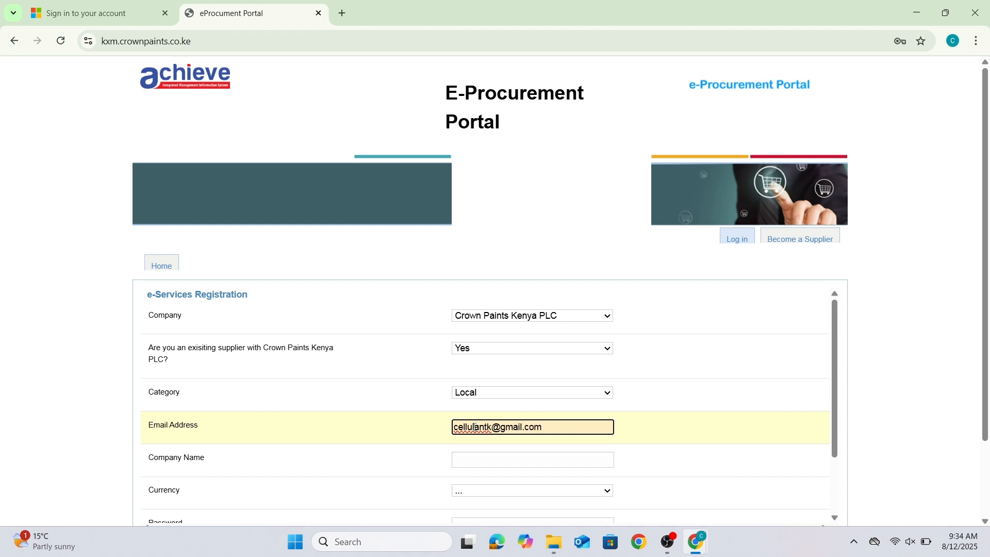
Select CELLULANT (K) LTD-KES as the company name
click(500, 466)
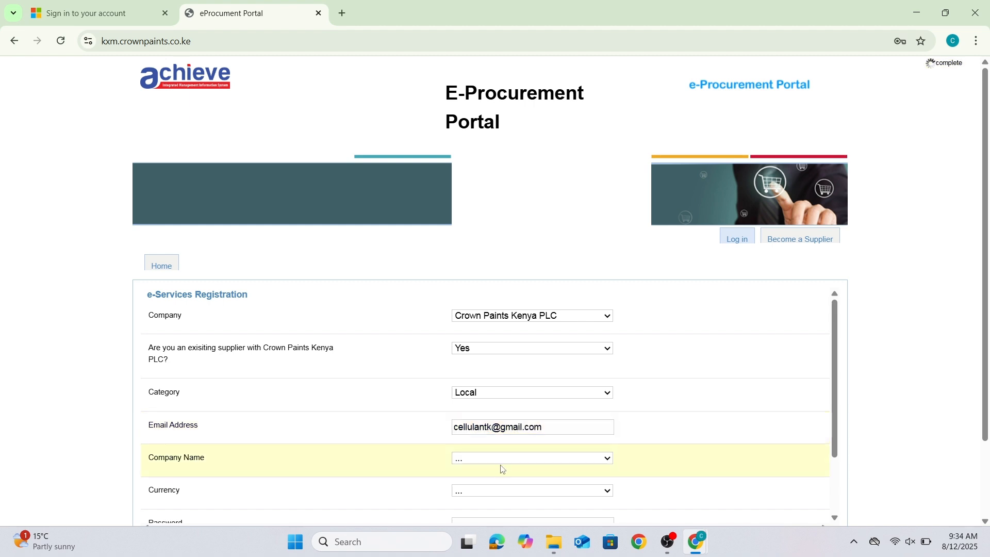
click(598, 463)
click(533, 489)
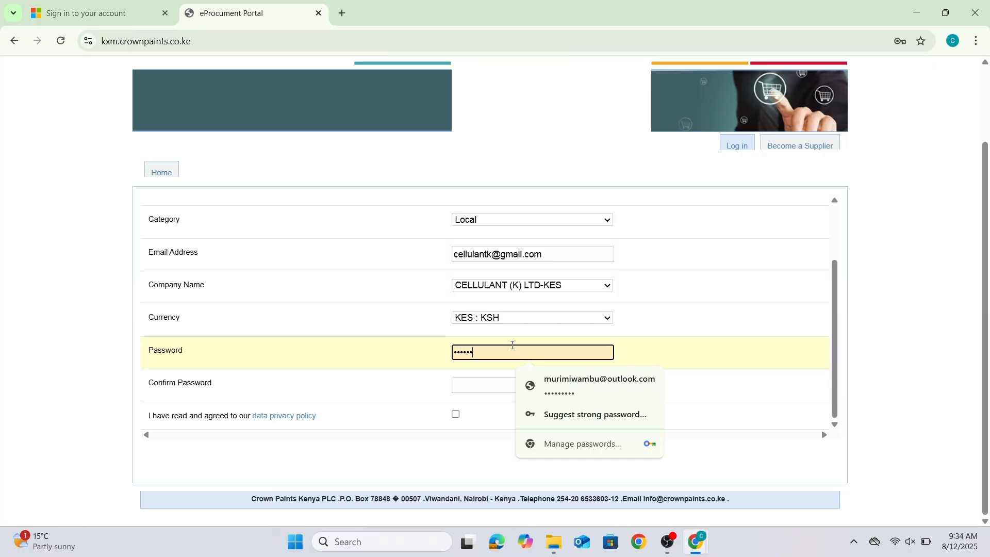
Enter the account password again in the confirmation field
click(492, 385)
text(•••••)
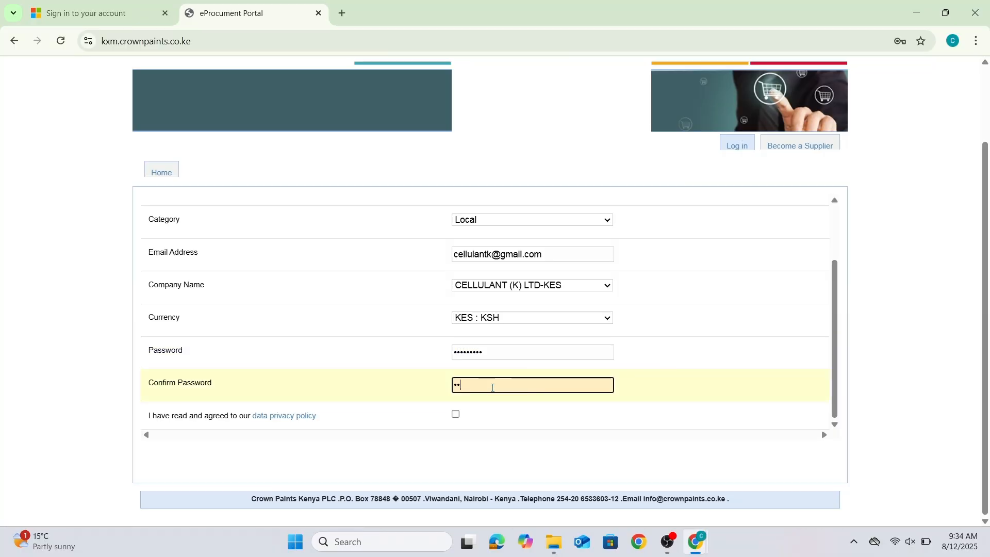
Agree to the data privacy policy, sign up, and save the password in the browser
click(456, 416)
scroll(629, 426, down, 1)
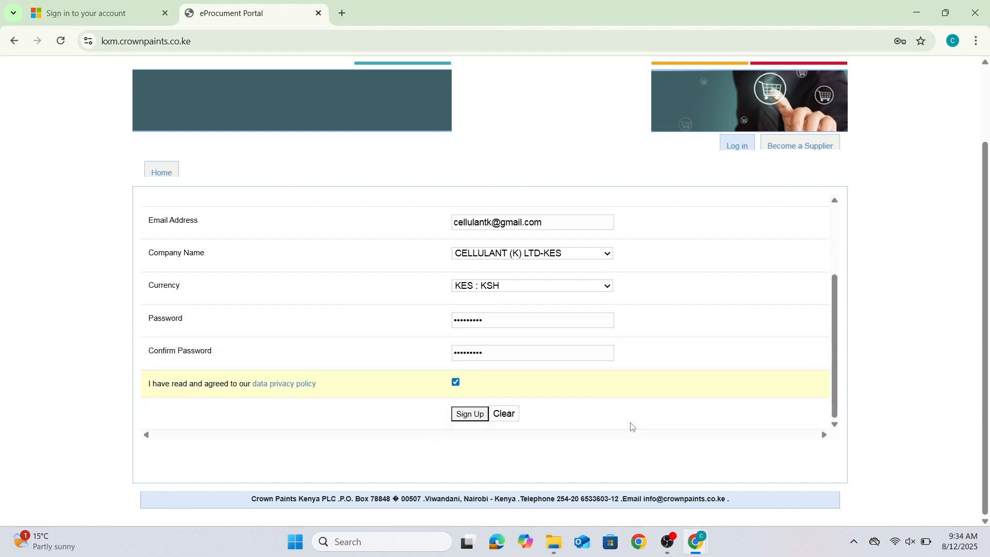
click(471, 414)
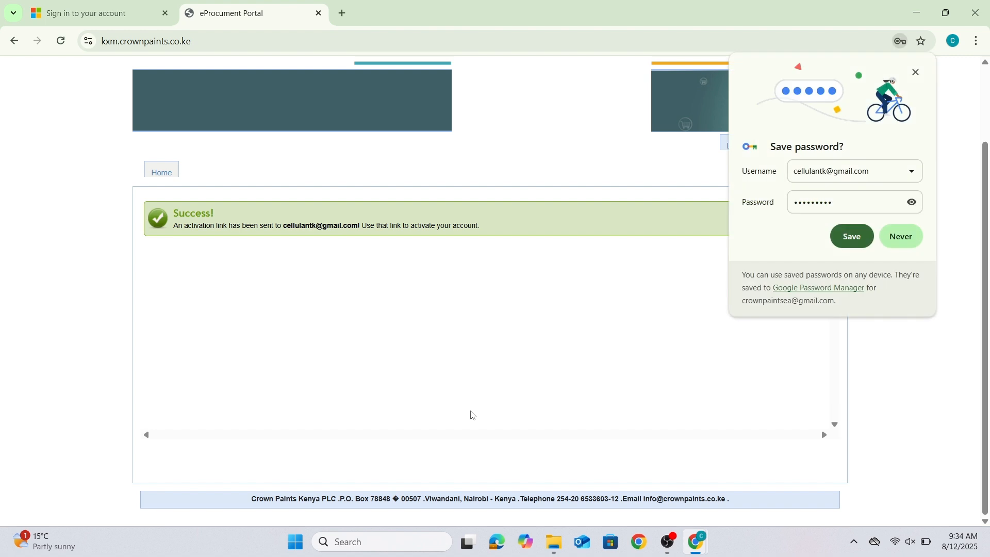
click(851, 238)
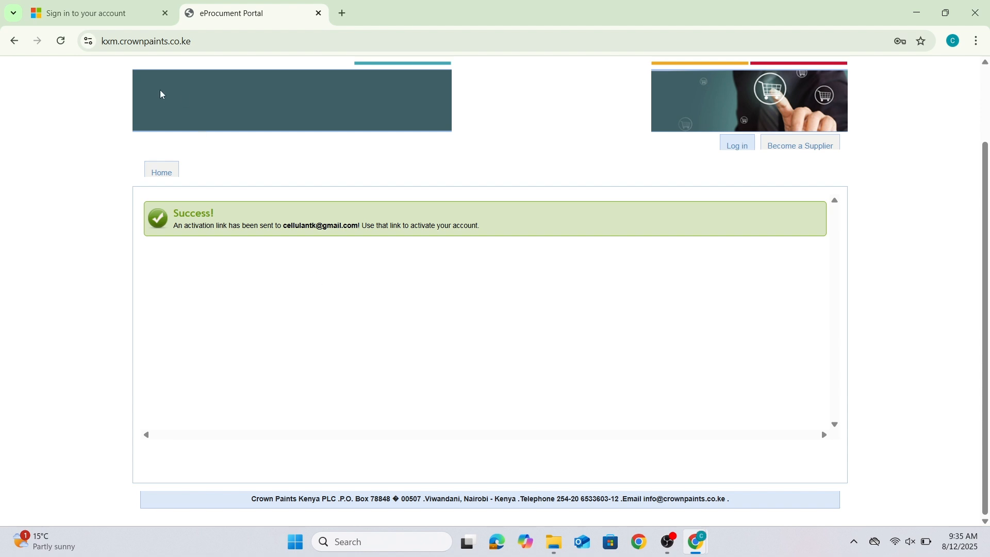
Open the login form and choose Crown Paints Kenya PLC as the company
click(735, 149)
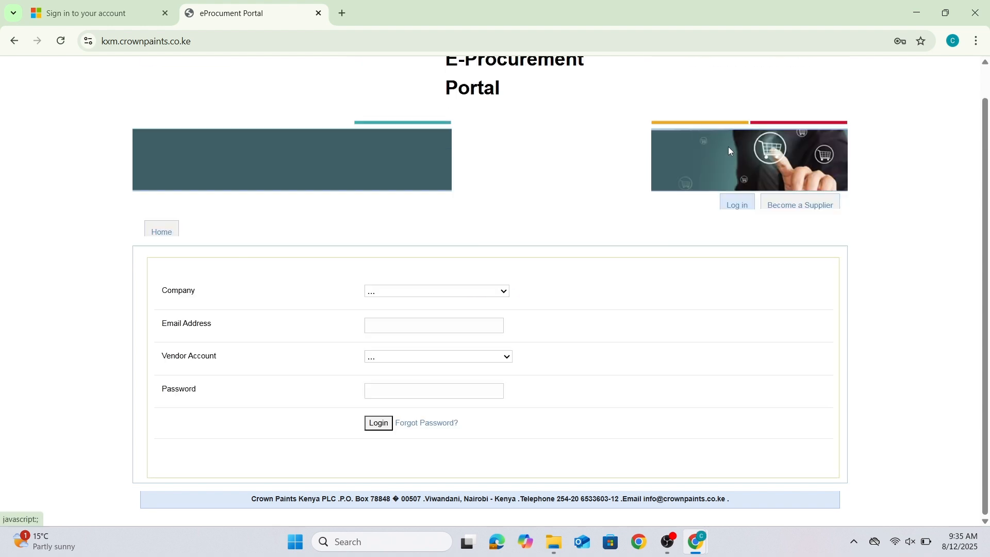
click(490, 294)
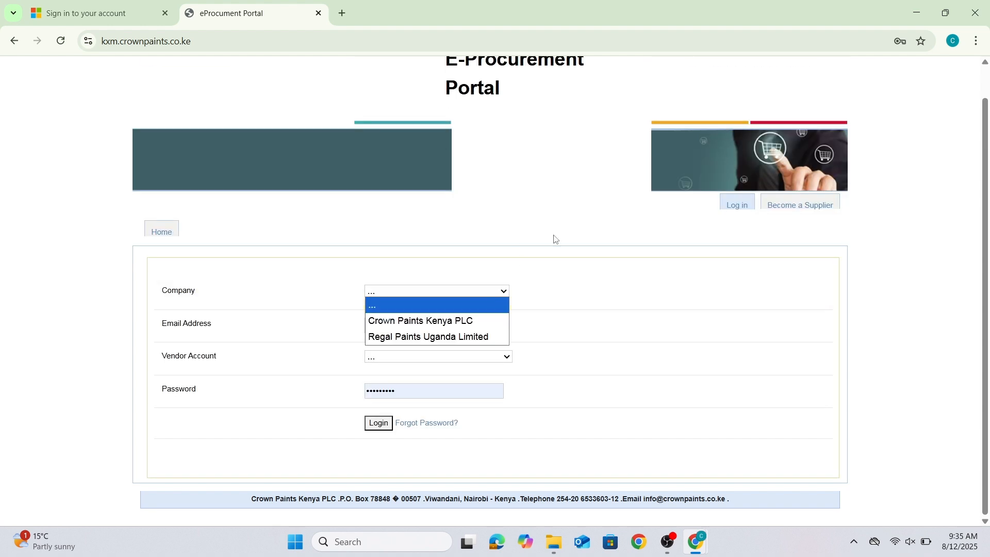
click(437, 320)
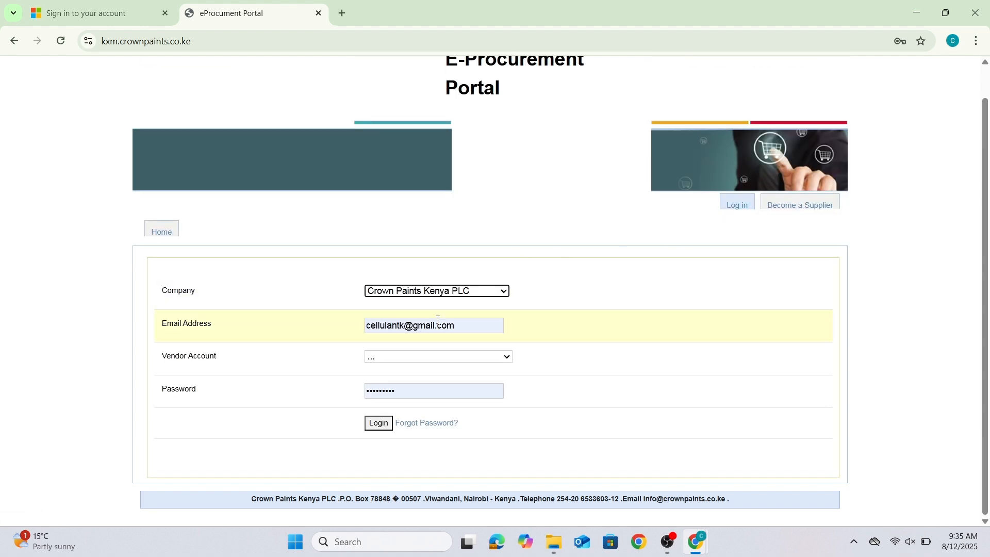
Complete the login e-mail address and select CELLULANT (K) LTD as the vendor account
click(463, 326)
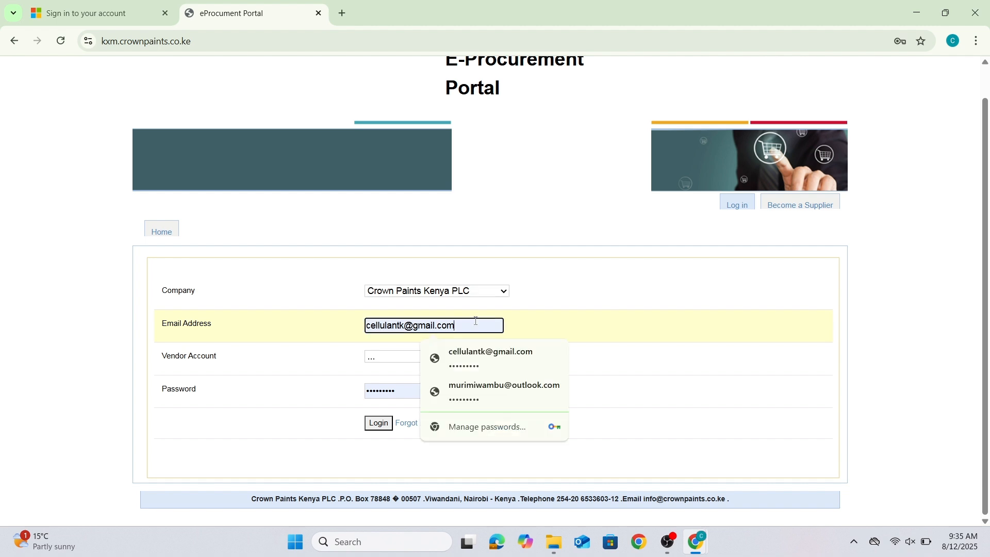
key(BackSpace)
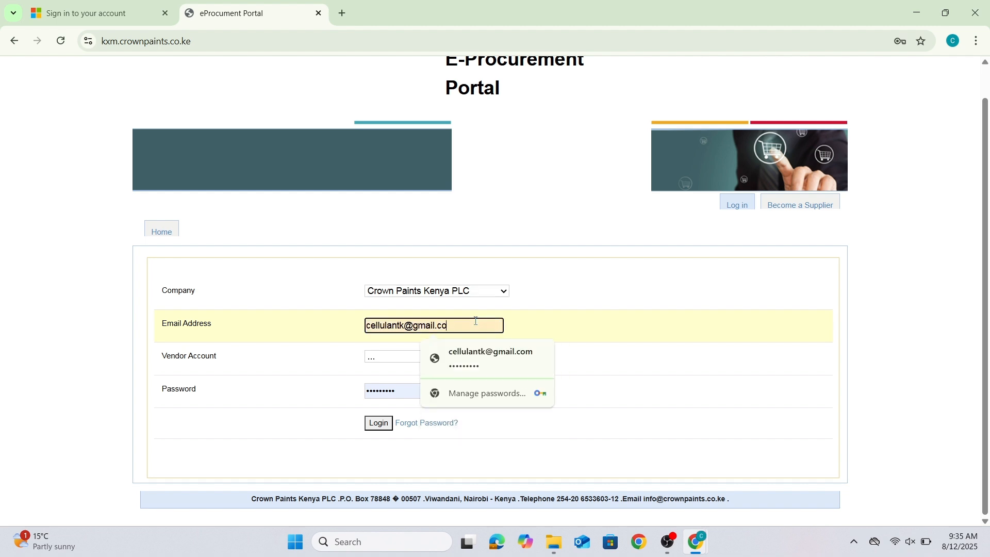
text(m)
click(405, 359)
click(451, 358)
Correct the account password and log in
click(426, 388)
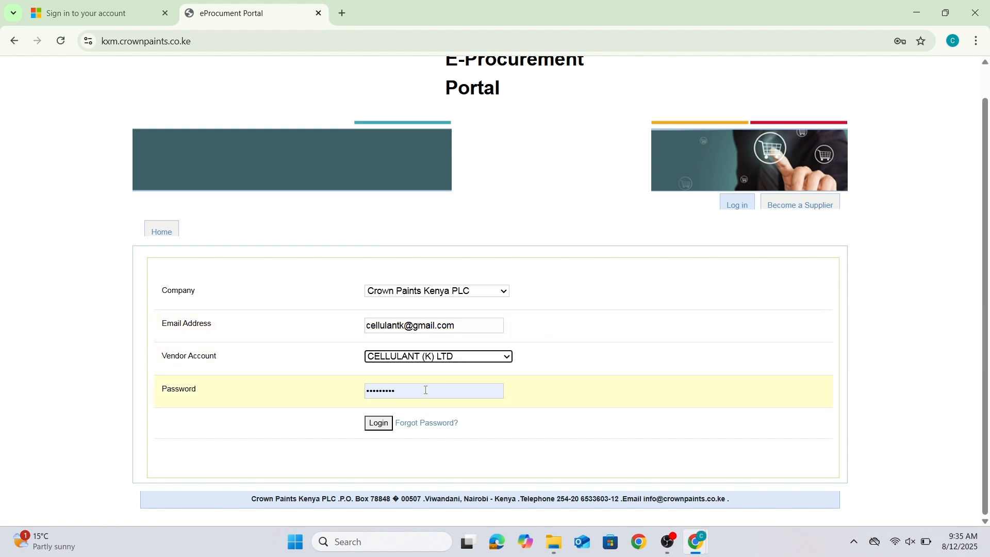
click(412, 393)
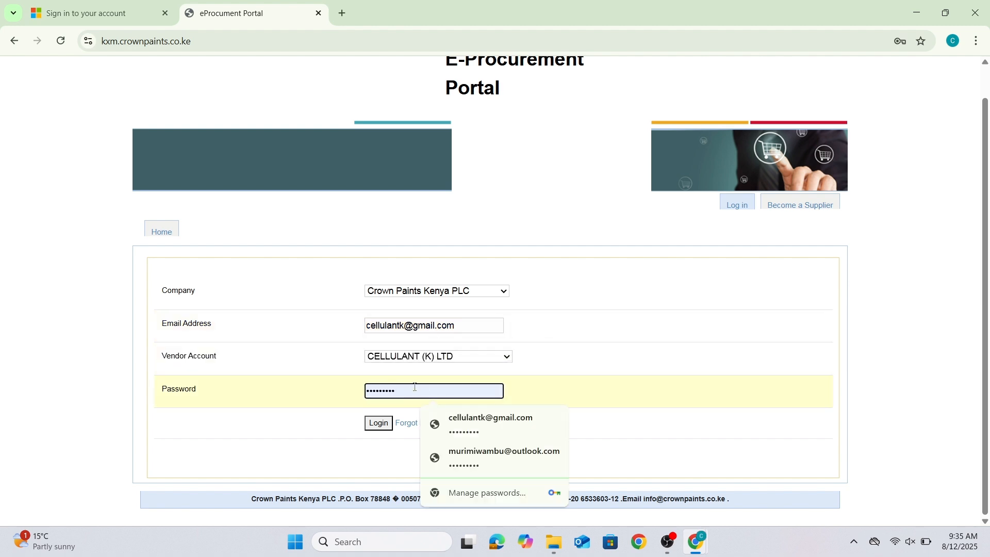
key(BackSpace)
key(BackSpace)
key(BackSpace)
key(BackSpace)
key(BackSpace)
key(BackSpace)
key(BackSpace)
key(BackSpace)
key(BackSpace)
text(•)
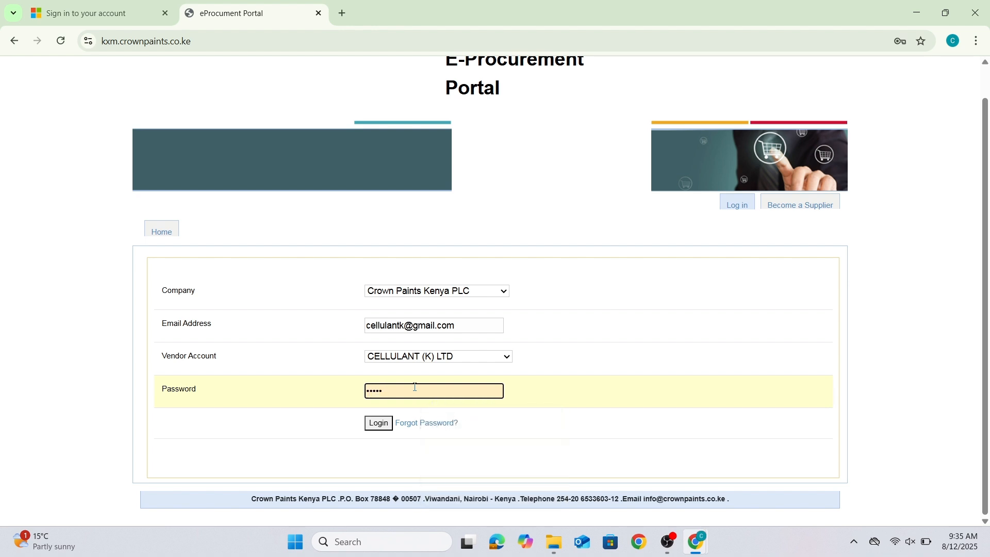
click(379, 423)
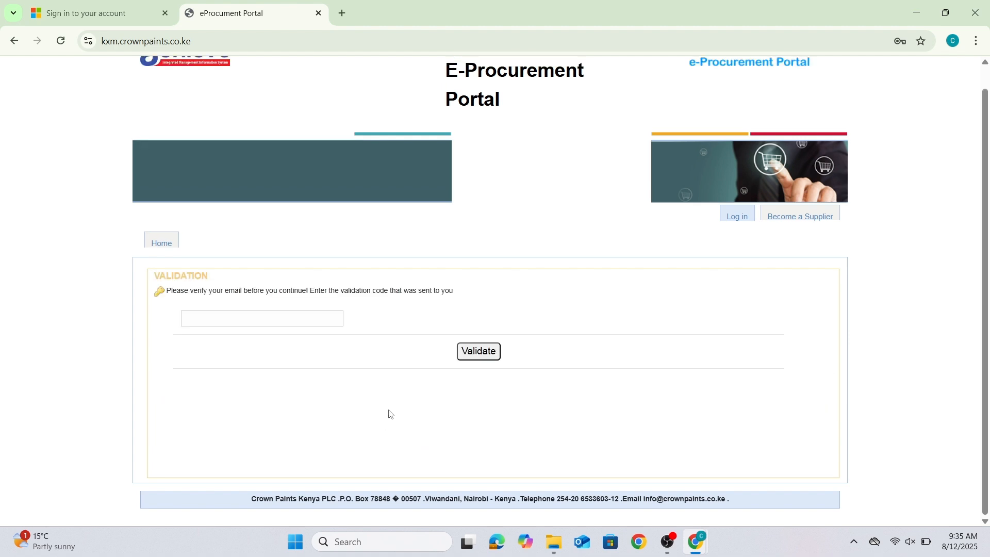
Enter the e-mail validation code and validate it
click(244, 318)
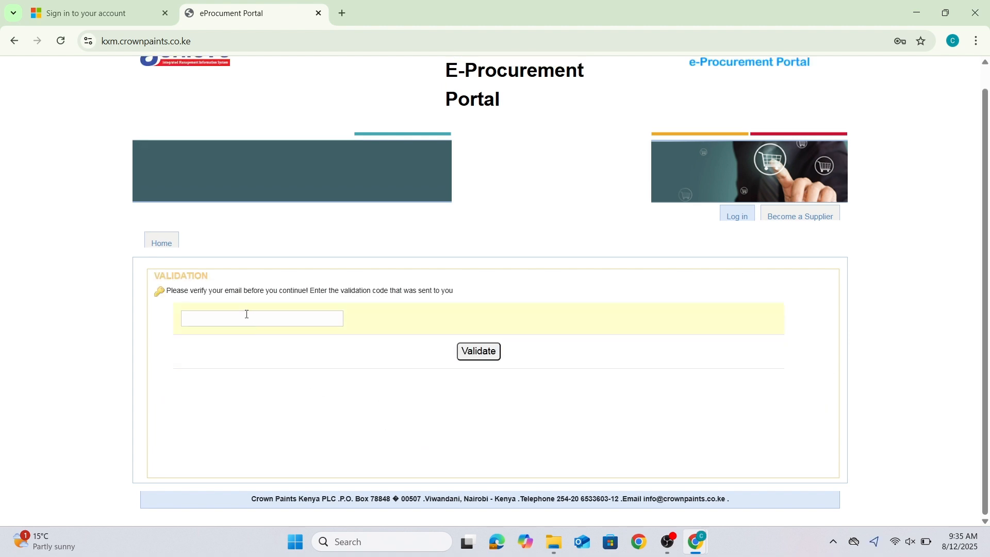
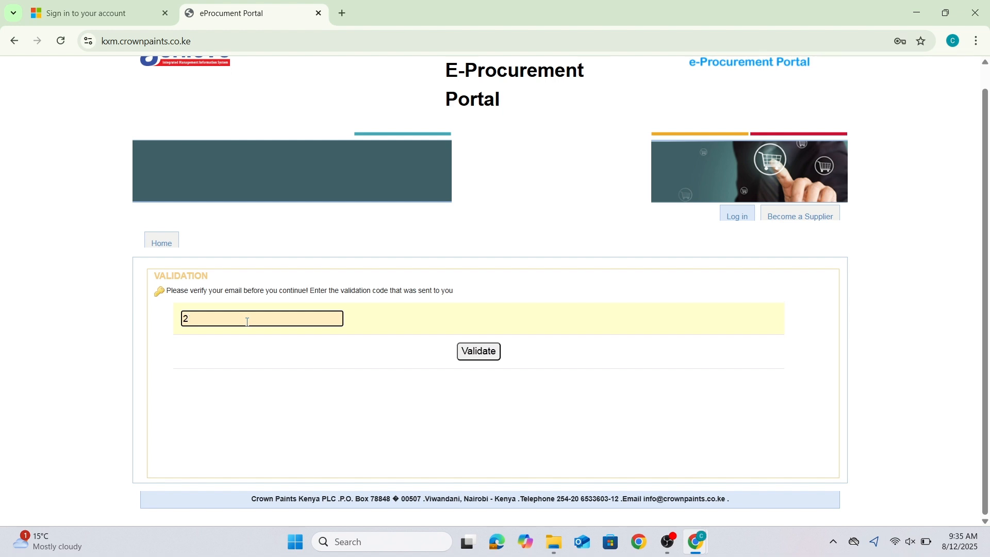
click(479, 353)
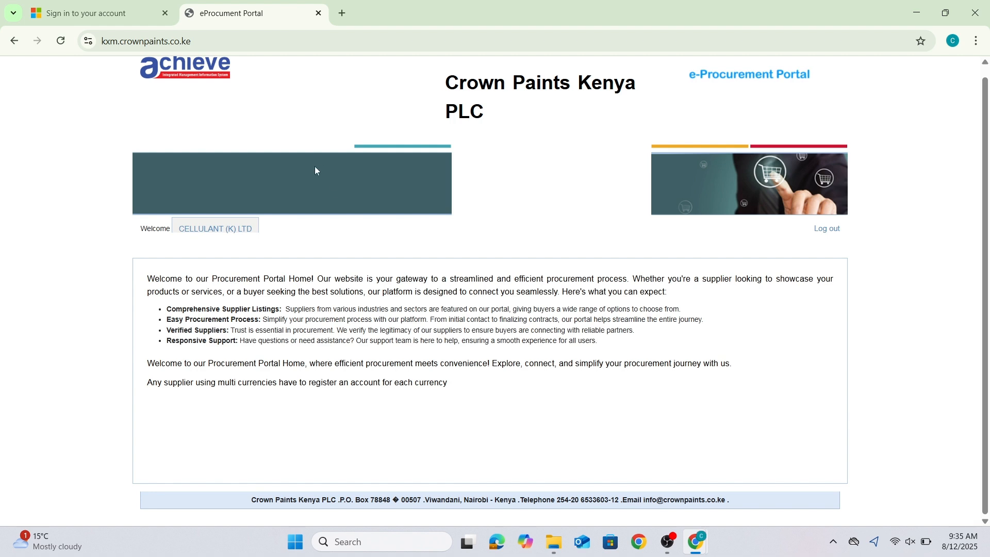
Open the vendor profile and enter FGTH56 as the Business Registration No
click(234, 233)
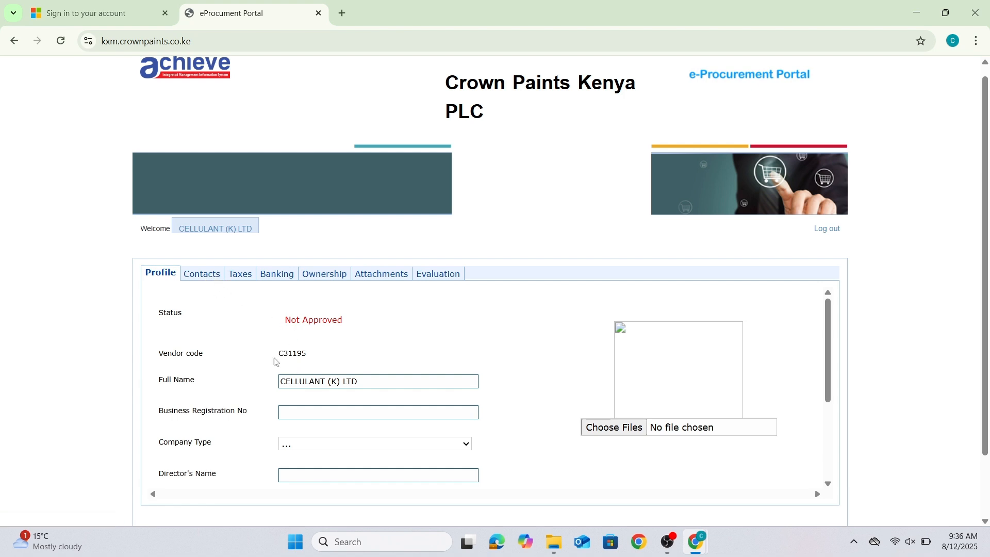
scroll(206, 375, down, 3)
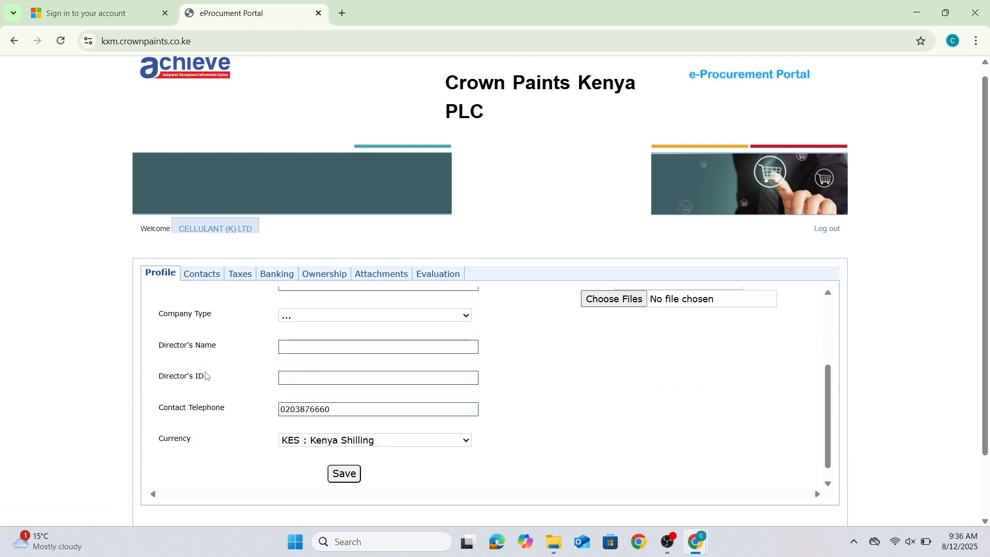
scroll(211, 377, up, 3)
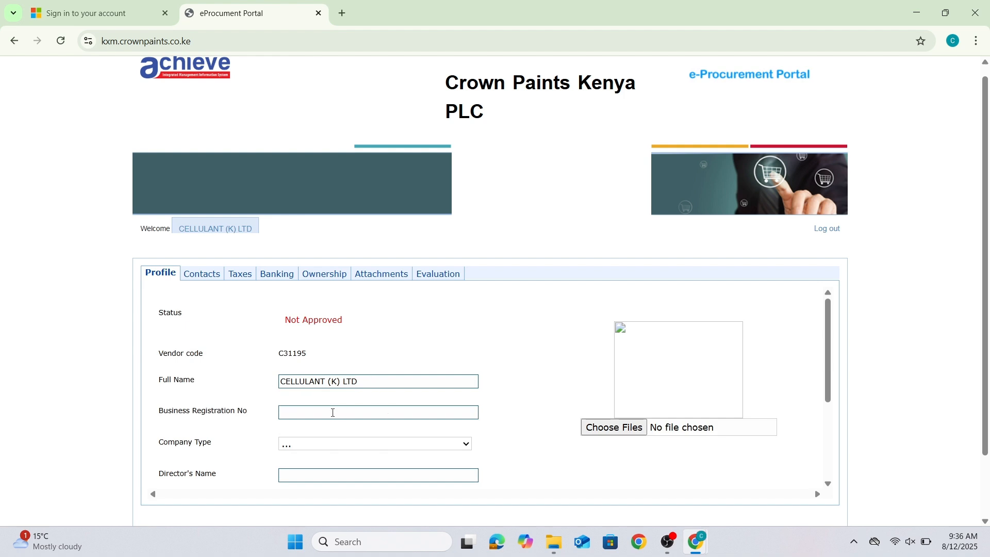
click(333, 413)
text(FGTH56)
Set the company type to C : Limited Company
click(417, 447)
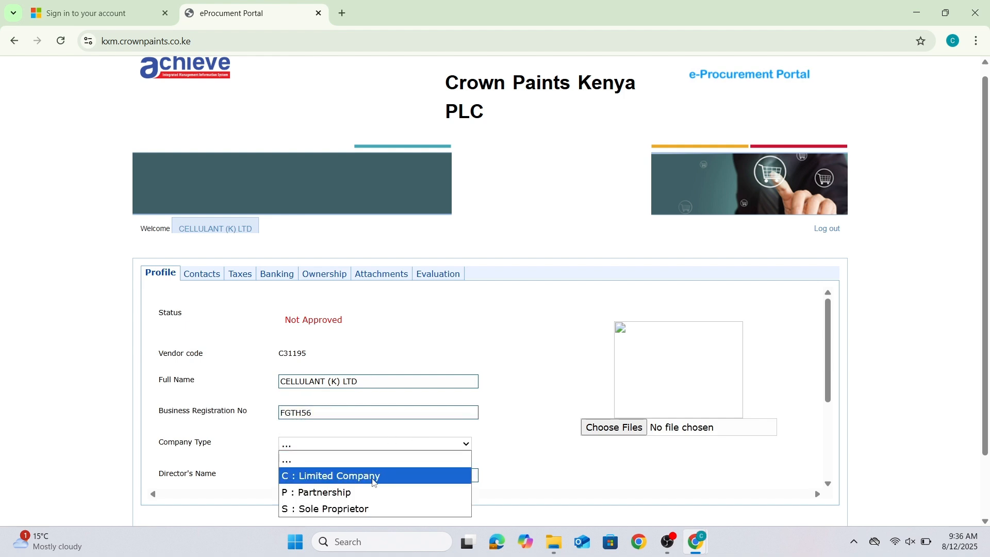
click(376, 474)
click(361, 475)
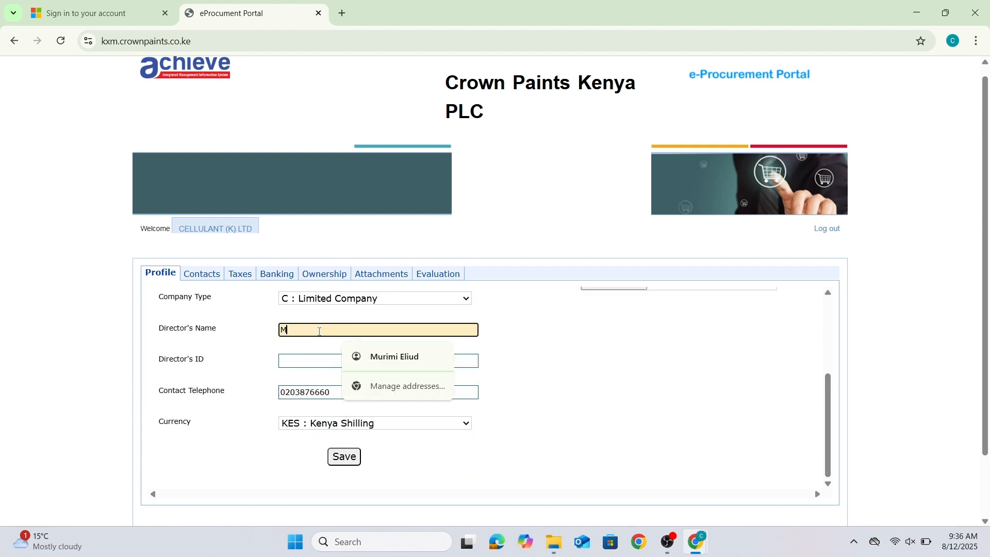
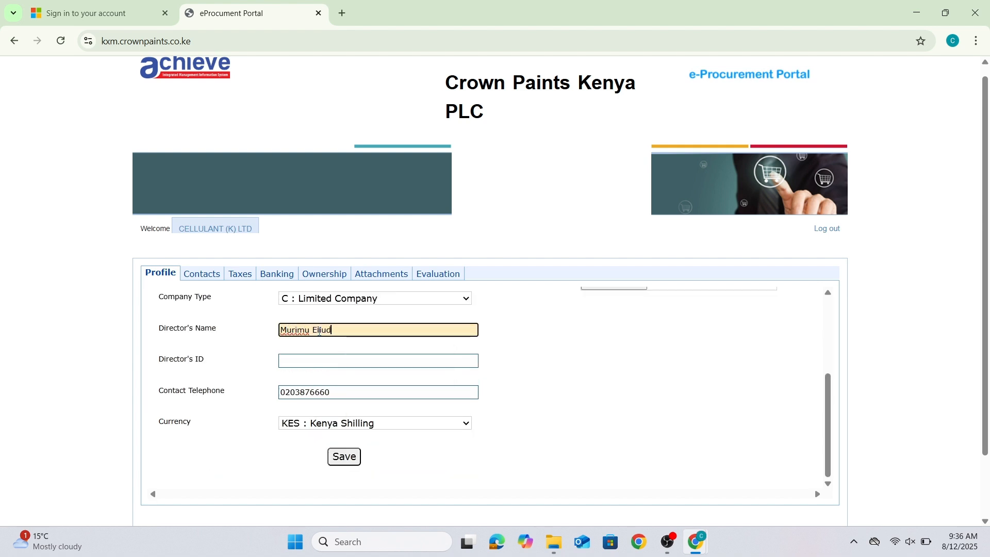
Enter the director's full name and the director's ID number
click(316, 362)
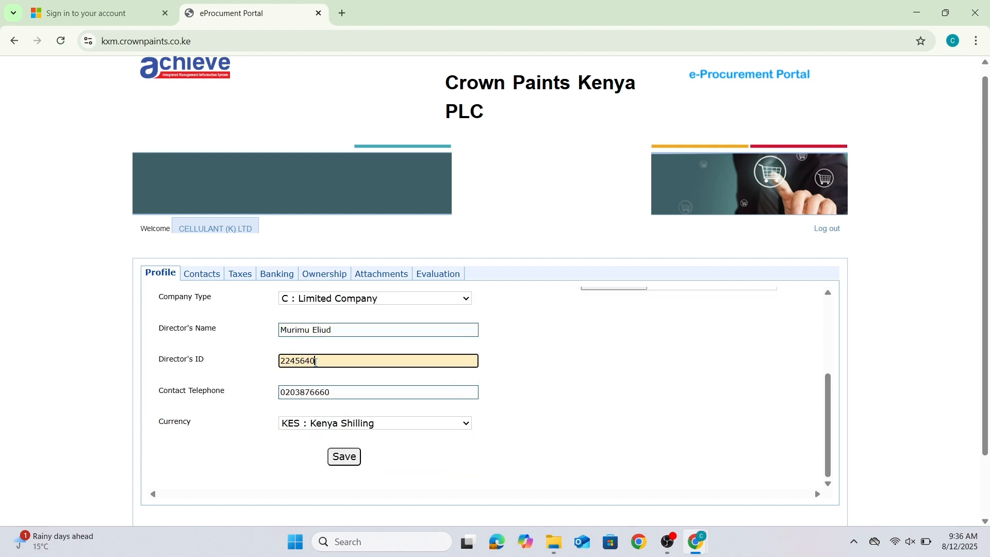
Change the contact telephone number and save the profile, dismissing the confirmation
click(338, 393)
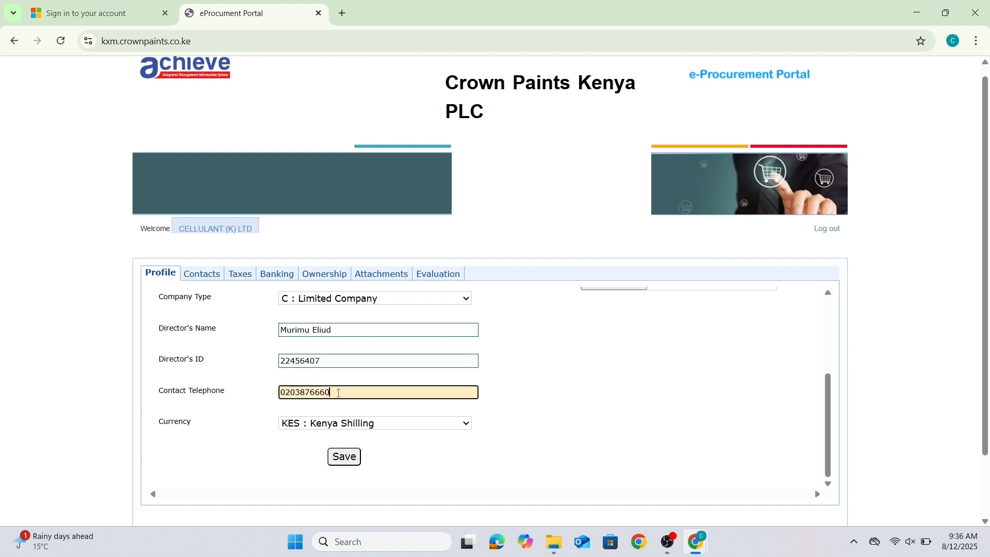
key(BackSpace)
key(BackSpace)
key(BackSpace)
text(78)
click(345, 457)
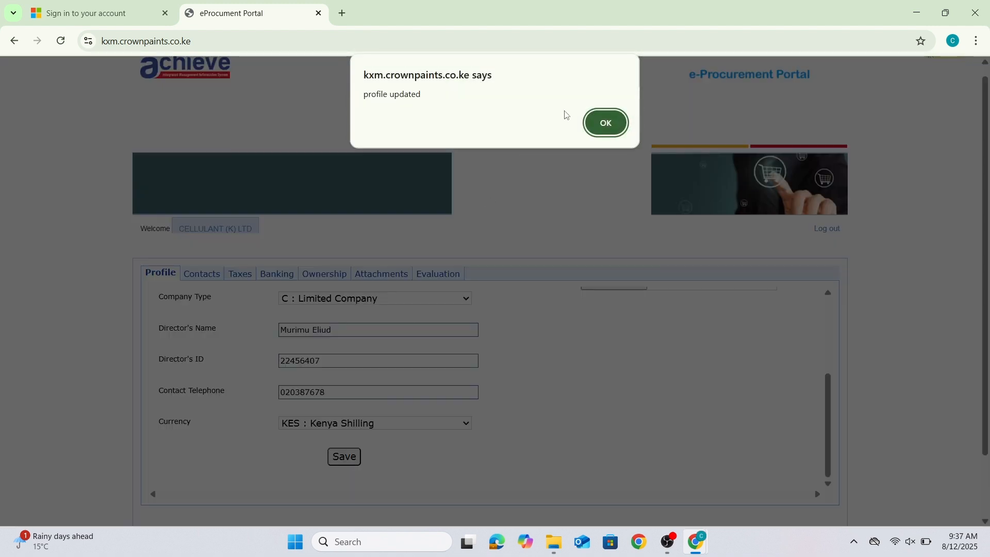
click(603, 122)
Open the contacts and autofill the address, town, postal code and phone number from the saved Mbagathi address, then save
click(215, 278)
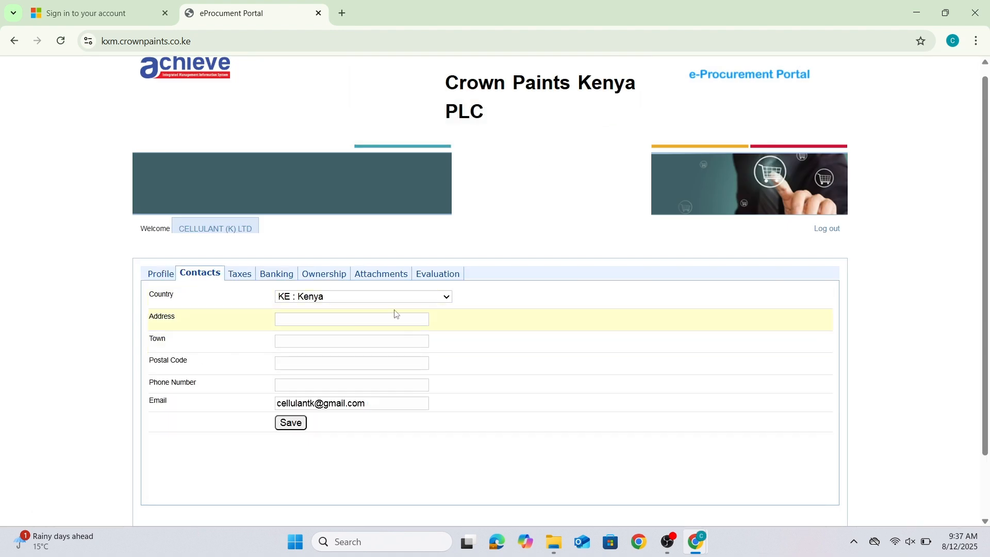
click(356, 320)
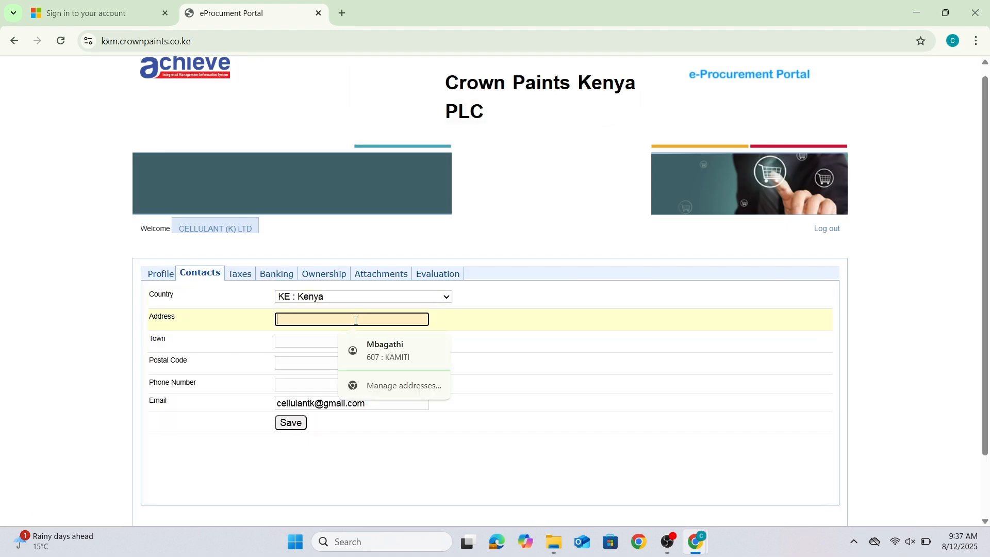
click(356, 321)
click(351, 319)
click(371, 347)
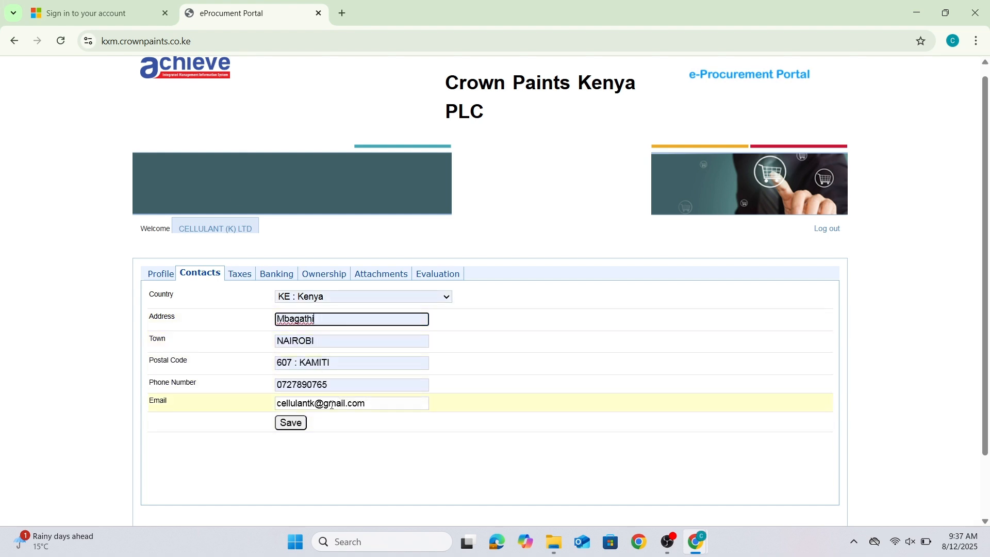
click(292, 424)
On the taxes page, add a Value Added Tax class with the 16% Input VAT rate
click(240, 274)
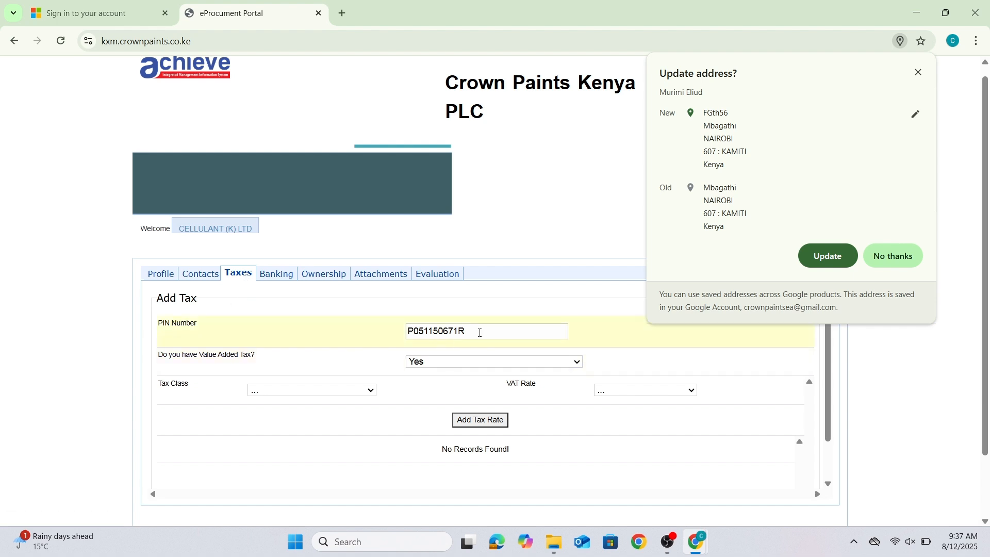
click(825, 255)
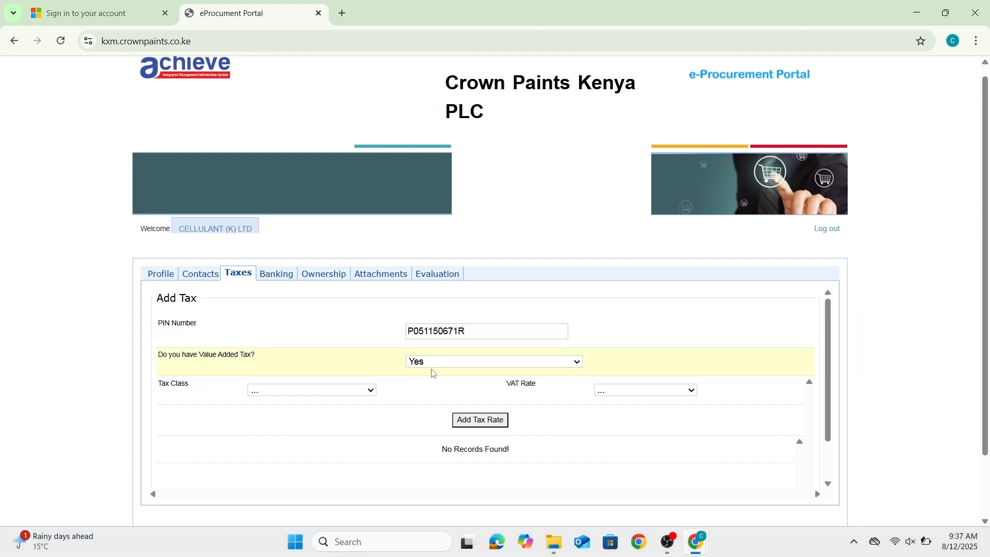
click(371, 391)
click(324, 419)
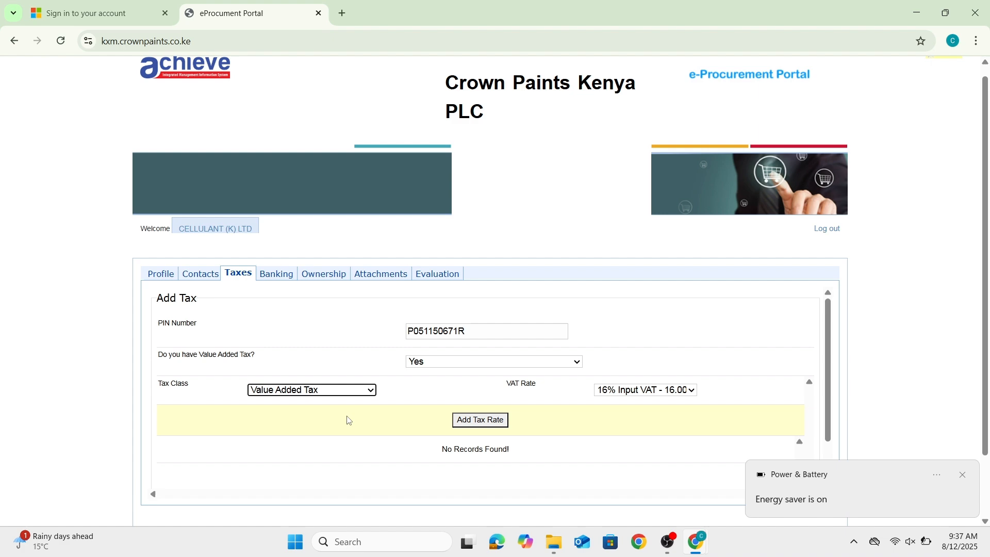
click(692, 390)
click(650, 434)
click(480, 420)
key(Return)
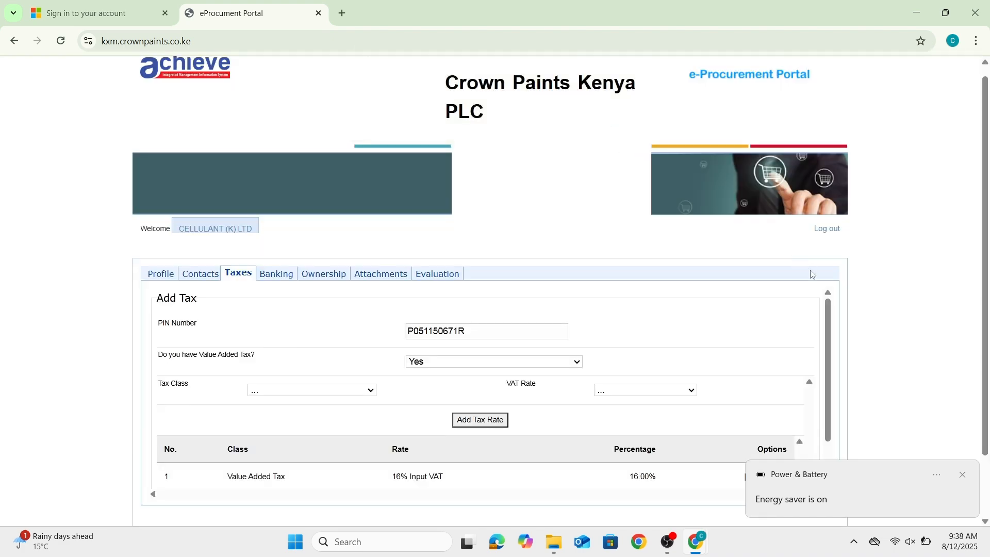
Save the tax details
scroll(828, 392, down, 1)
click(482, 468)
key(Return)
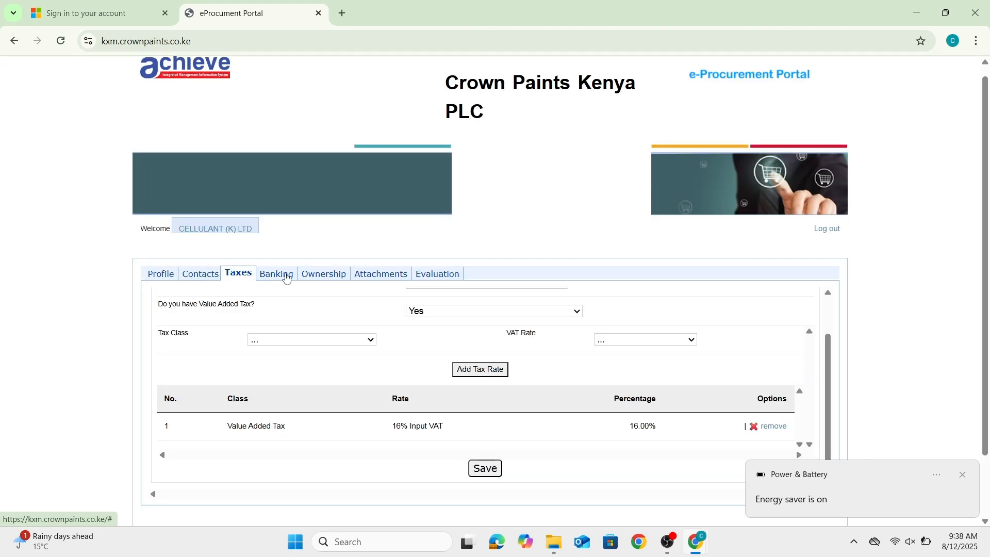
Open the banking details and set the county to KIAMBU
click(283, 274)
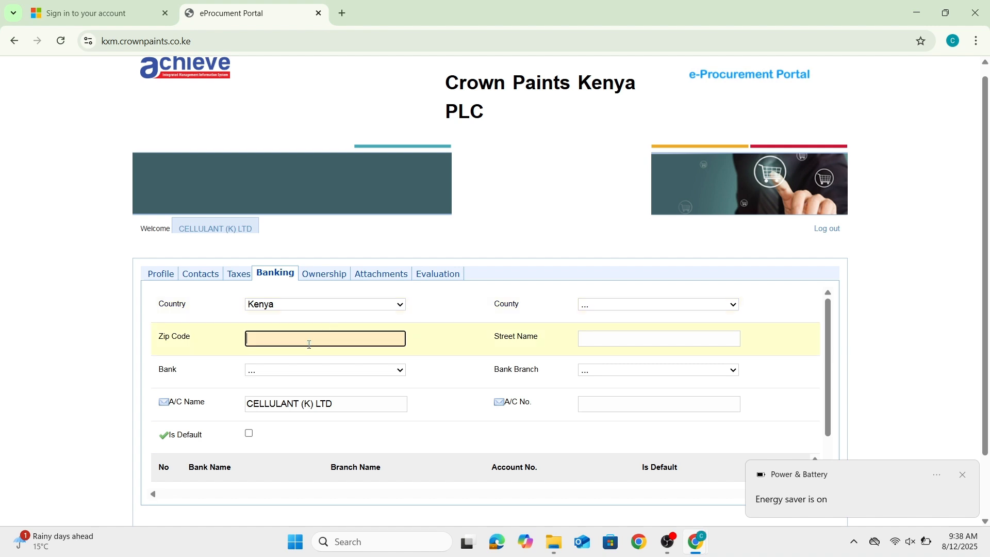
click(317, 330)
click(668, 305)
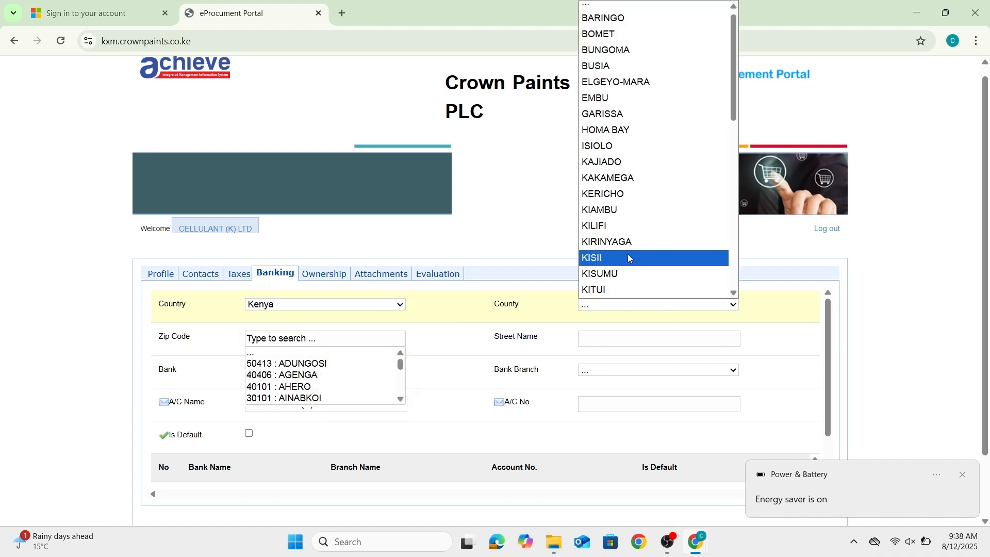
click(624, 216)
Set the bank zip code to 50319 : JEBROK
click(346, 339)
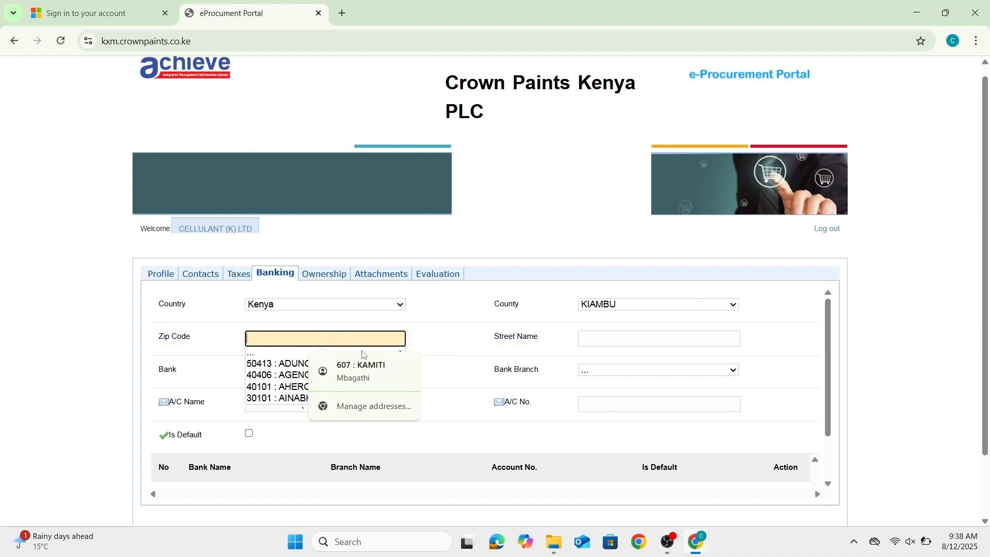
click(469, 341)
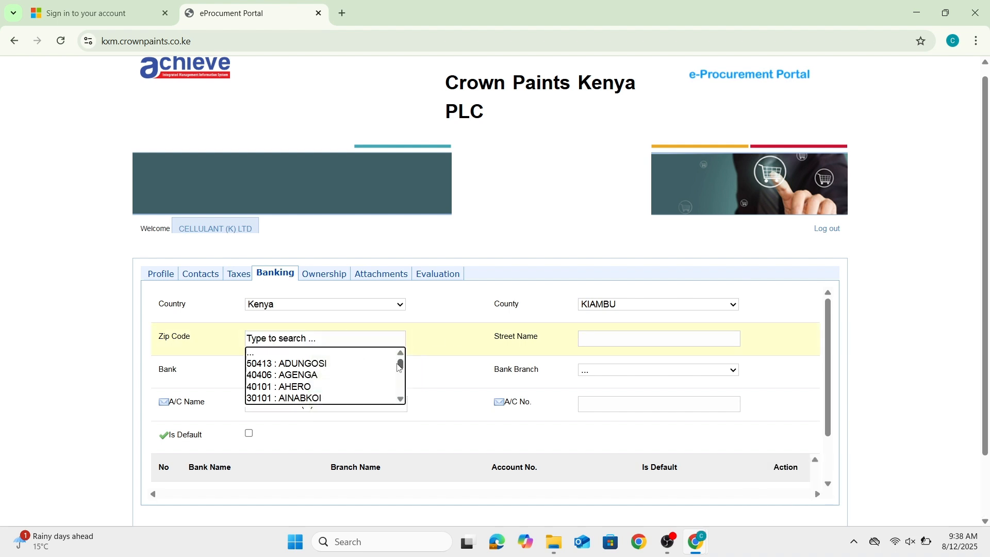
scroll(400, 364, down, 10)
scroll(308, 390, down, 10)
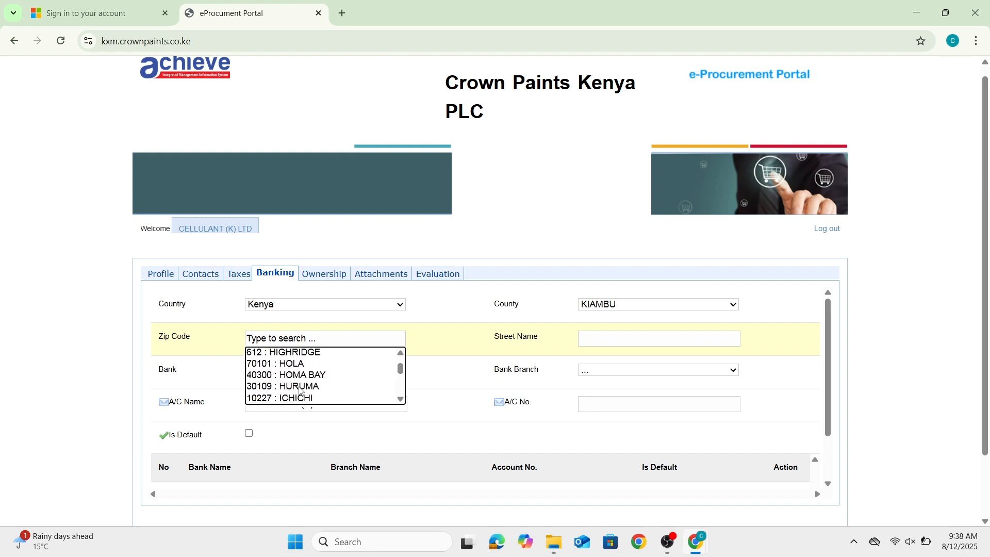
click(289, 375)
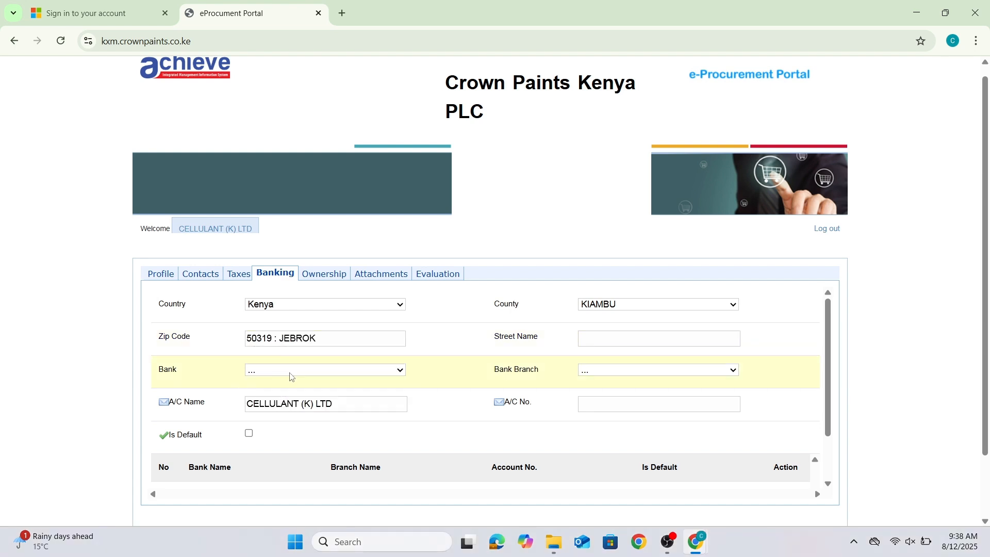
Autofill the street name as Mbagathi with zip code 607 : KAMITI
click(670, 339)
click(688, 370)
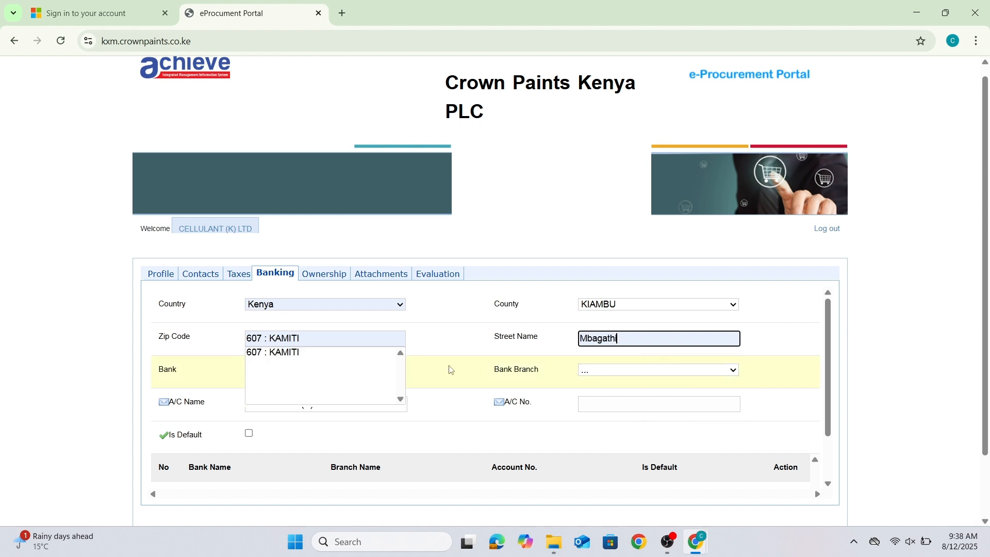
click(347, 338)
click(626, 370)
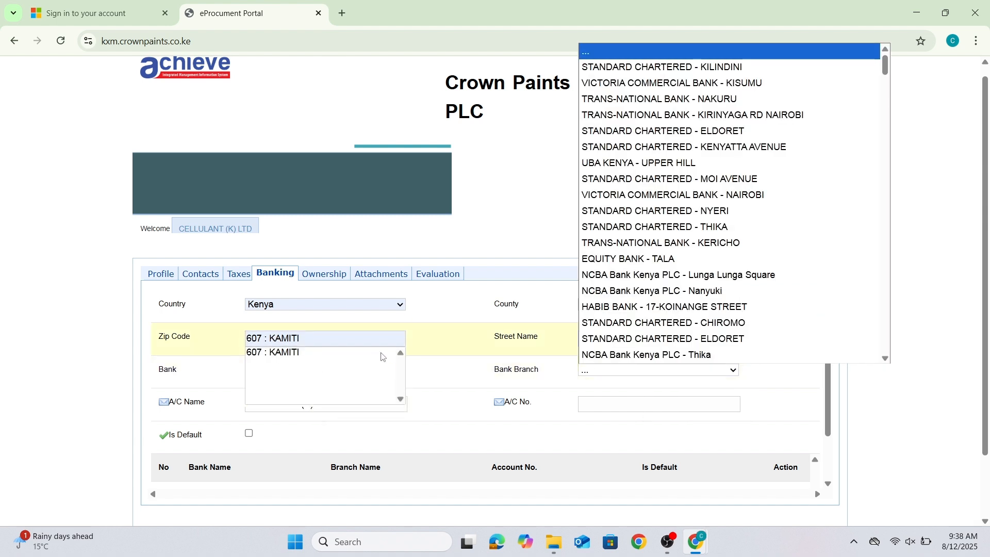
click(362, 338)
click(217, 370)
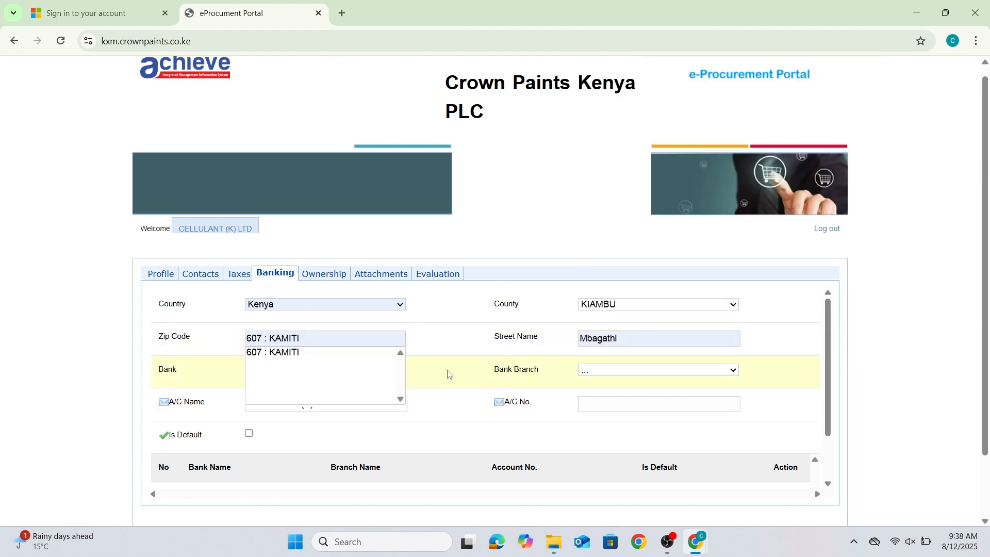
scroll(378, 418, down, 1)
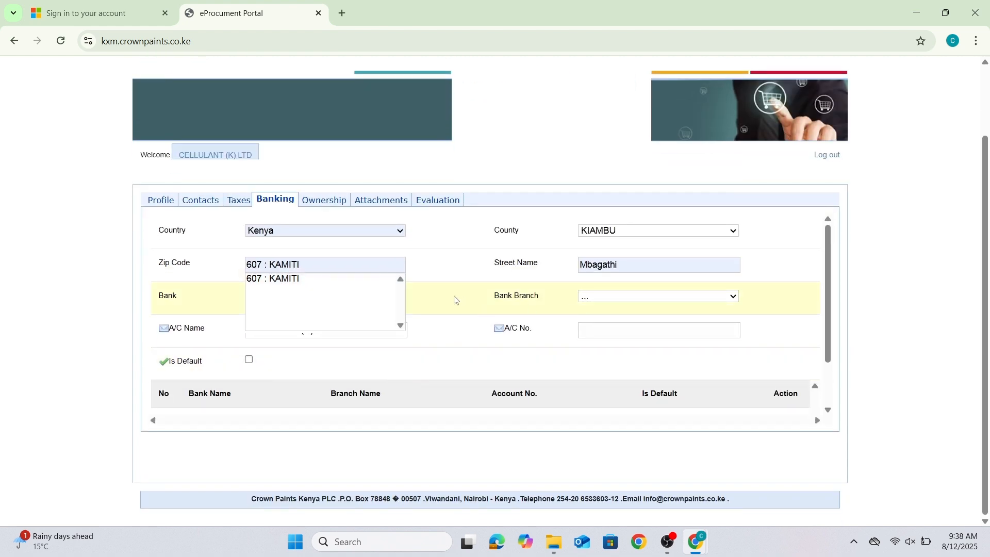
click(667, 264)
click(289, 270)
click(290, 277)
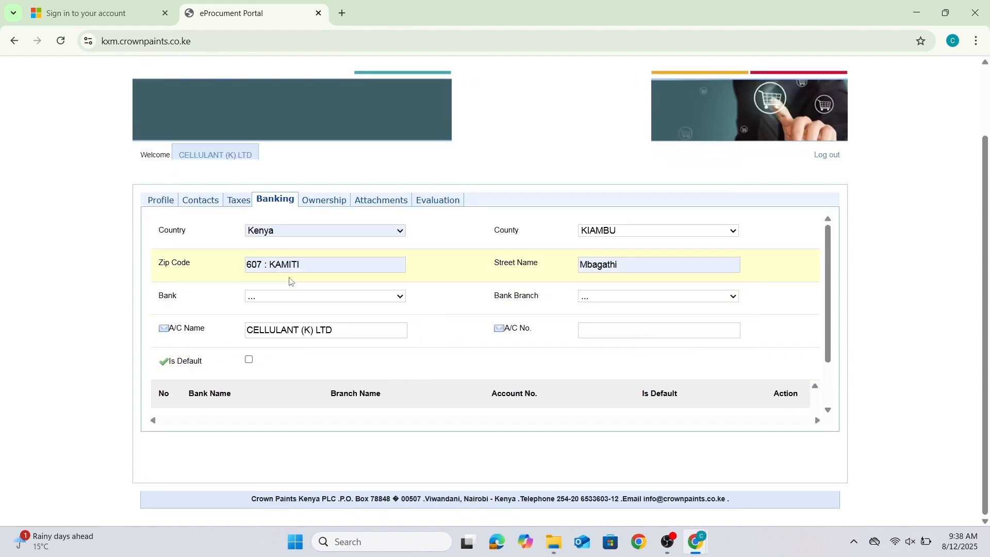
Select CHARTERHOUSE BANK LTD as the bank and a CHARTERHOUSE BANK branch
click(287, 295)
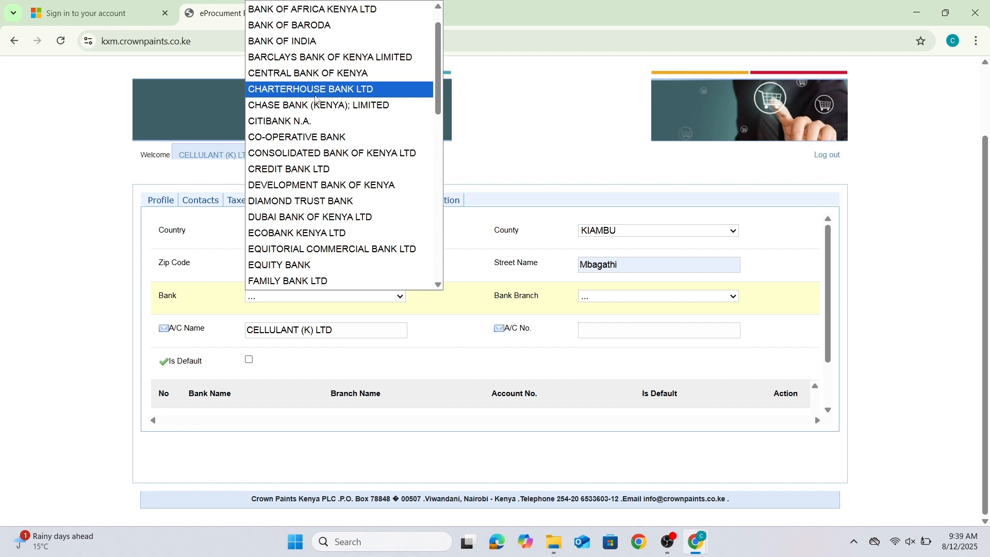
click(316, 90)
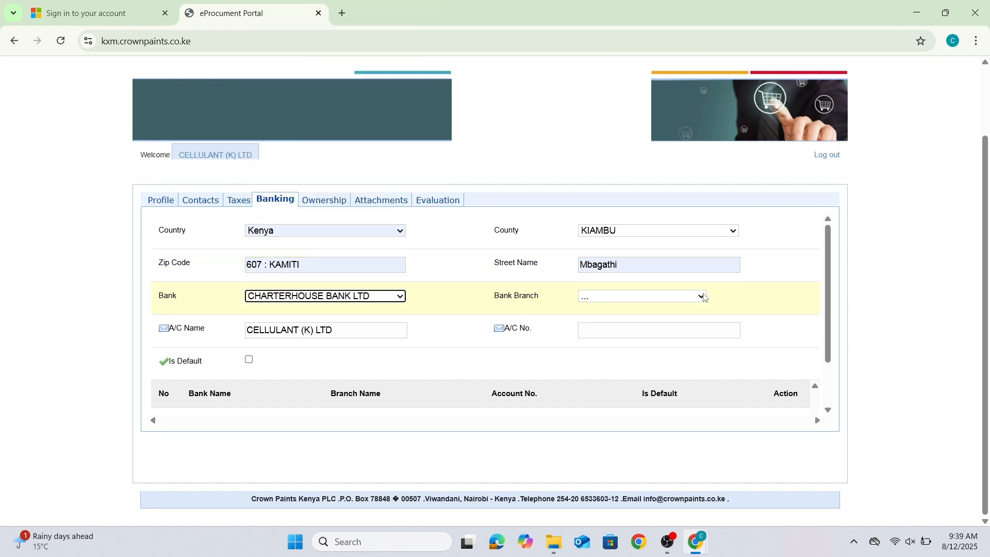
click(705, 297)
click(639, 357)
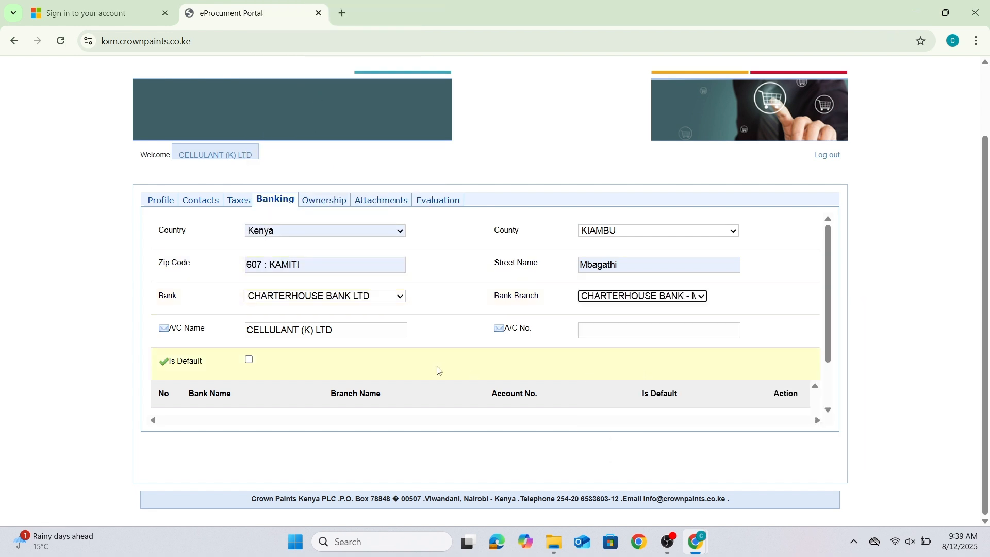
Enter the bank account number and mark the account as the default
click(588, 329)
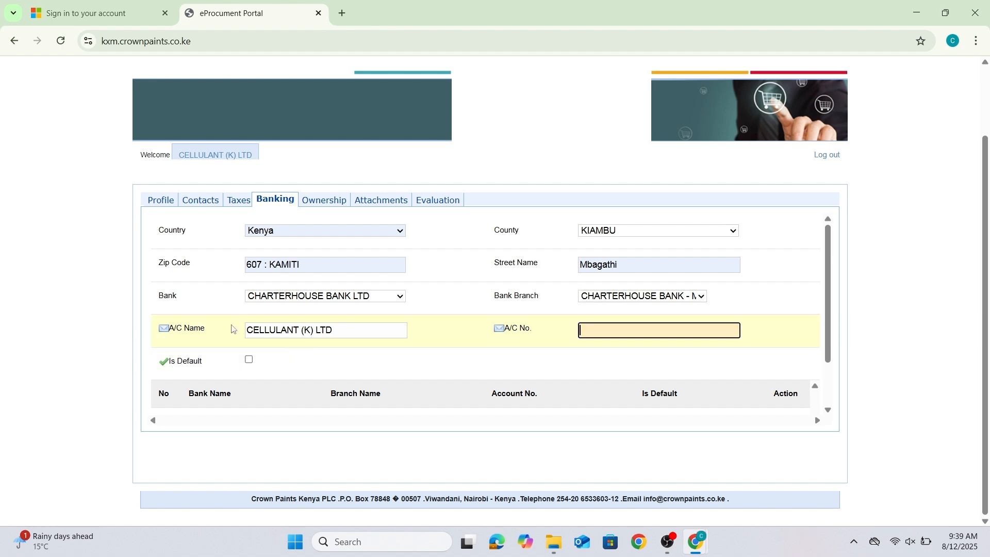
click(343, 332)
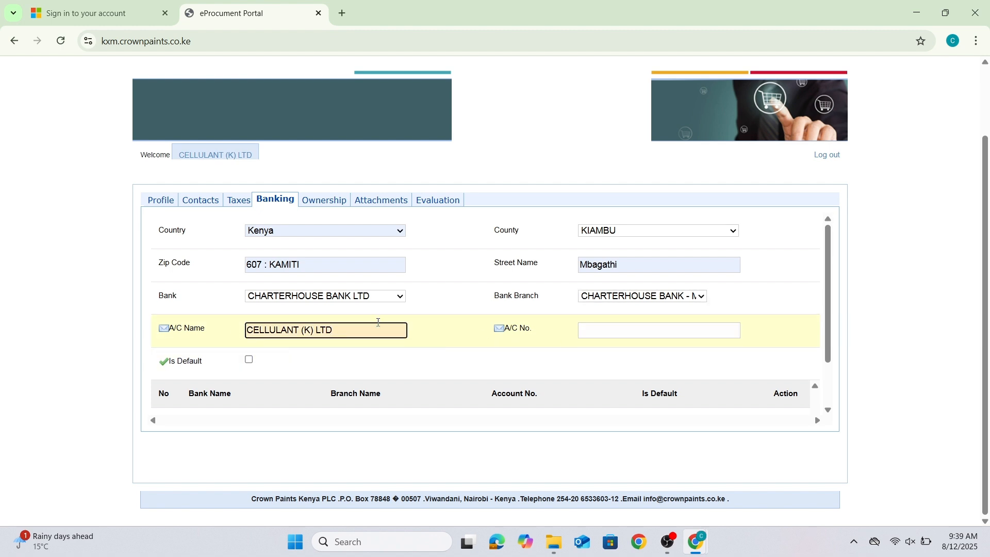
click(647, 329)
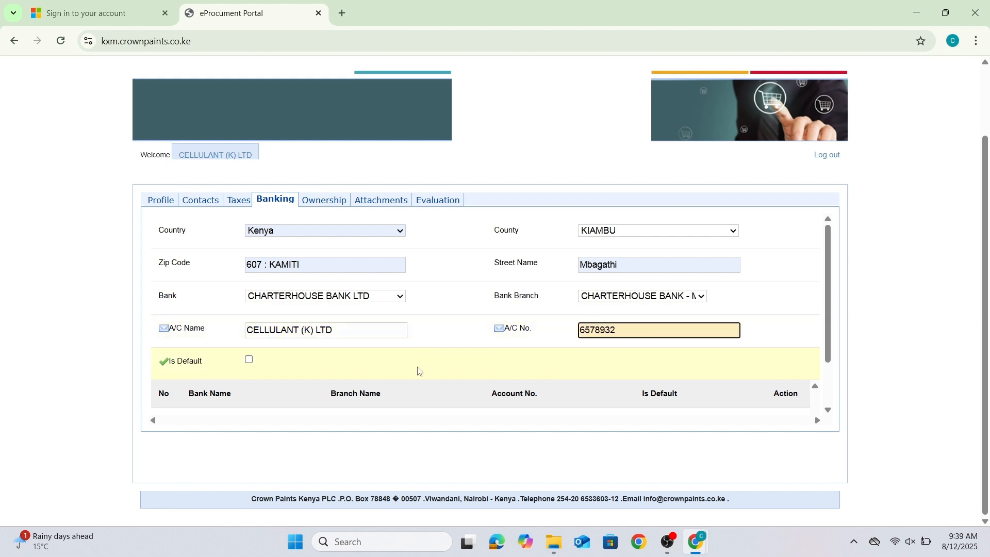
click(250, 361)
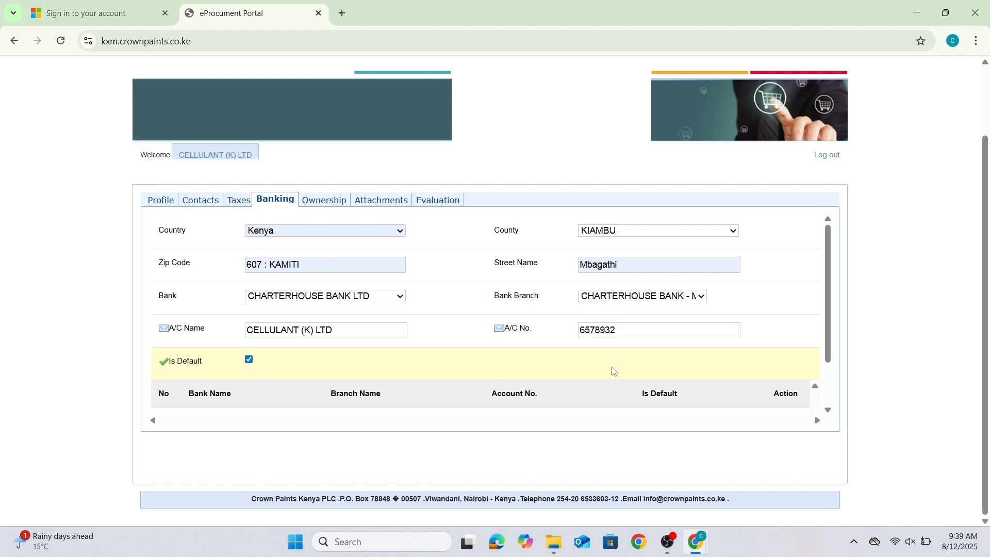
Save the banking details and dismiss the confirmation
scroll(831, 325, down, 1)
click(481, 405)
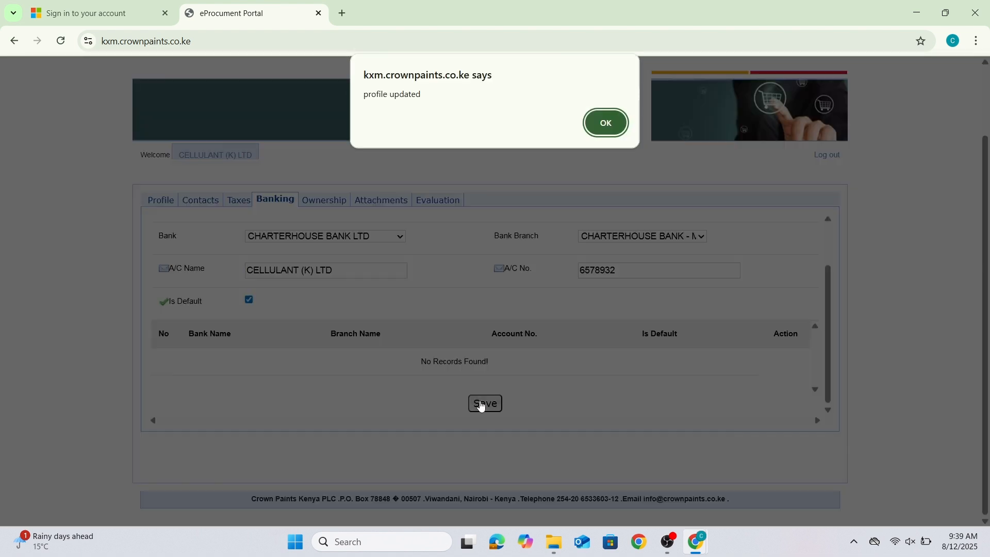
click(607, 126)
Open the ownership details, save the suggested browser address, and set ownership to C : Limited Company
scroll(523, 276, up, 3)
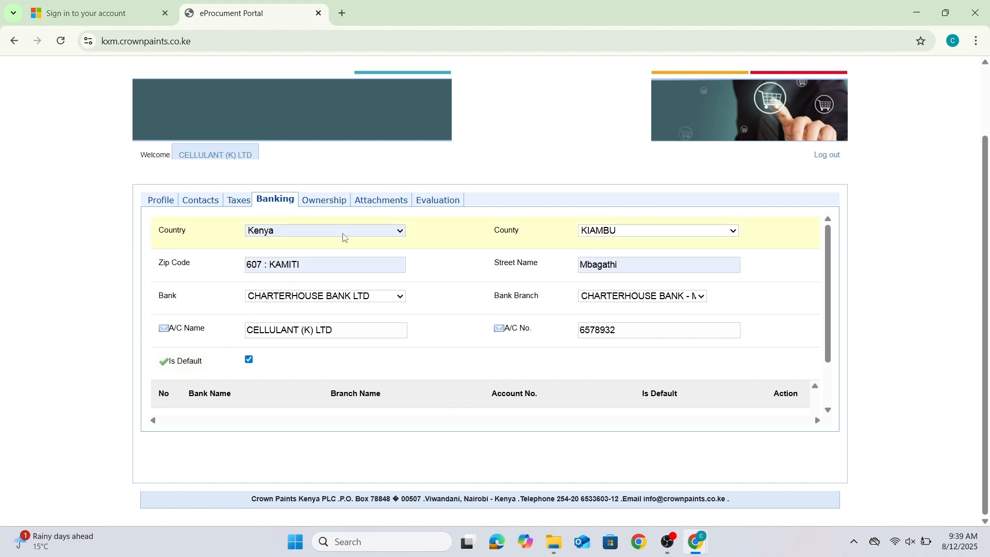
scroll(344, 237, up, 2)
click(325, 284)
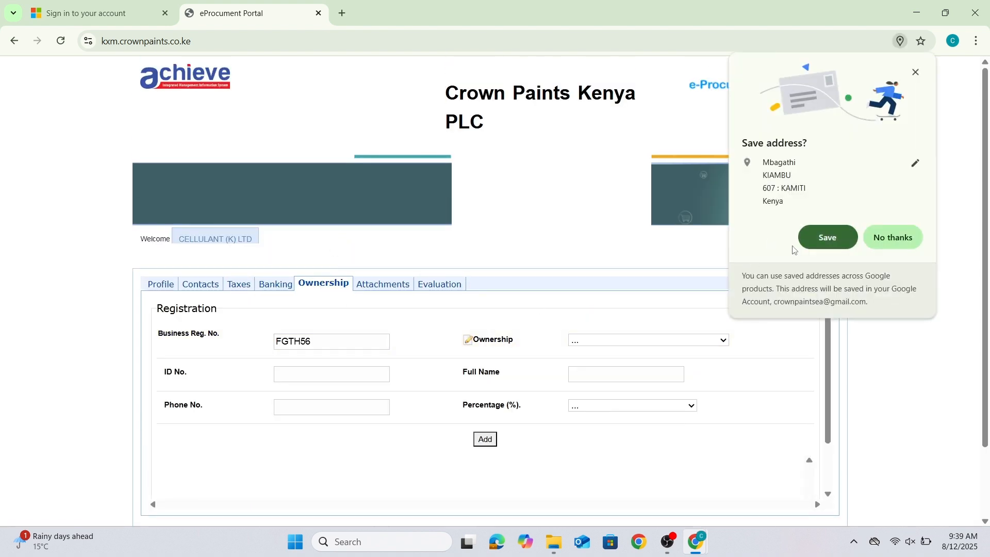
click(828, 237)
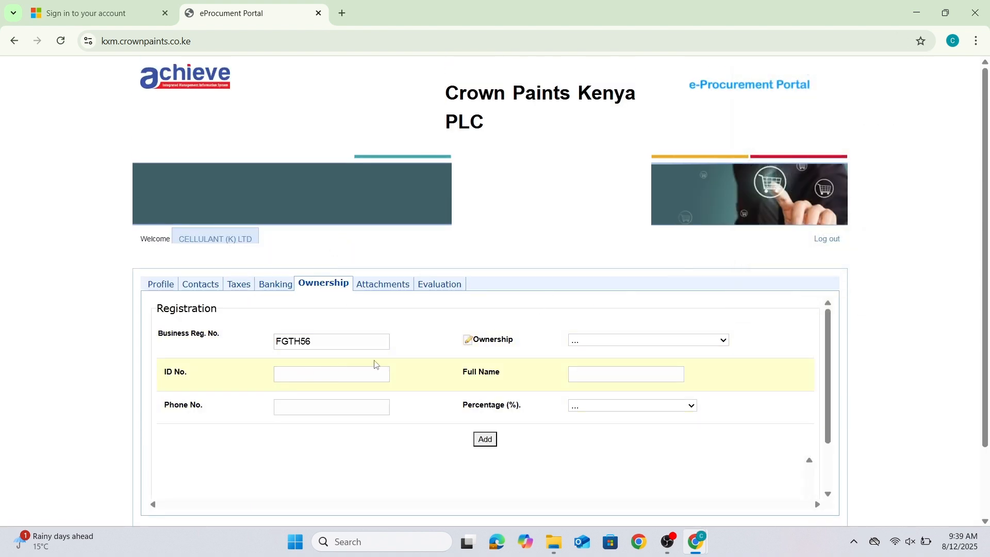
click(725, 342)
click(631, 369)
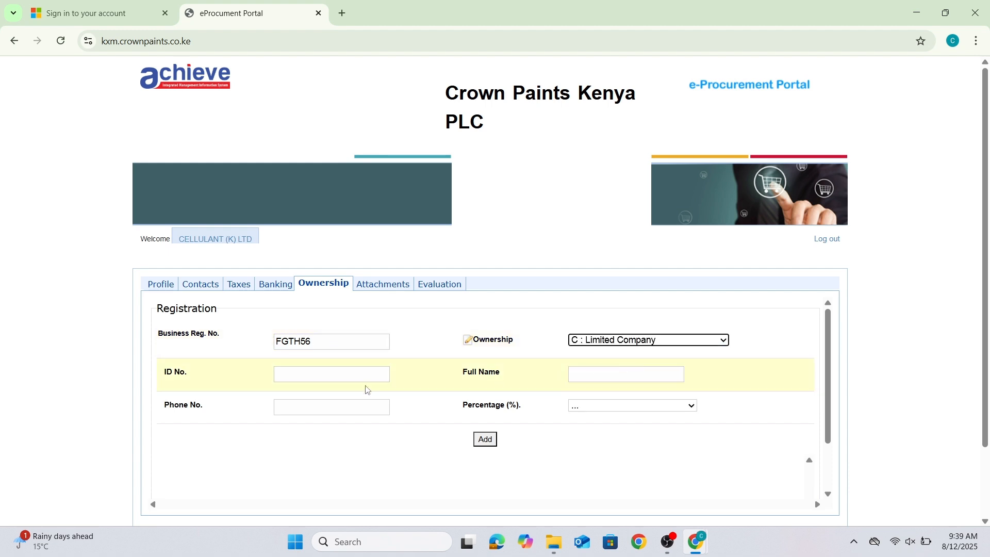
Copy the director's ID from the profile and paste it into the owner's ID No. field
click(319, 377)
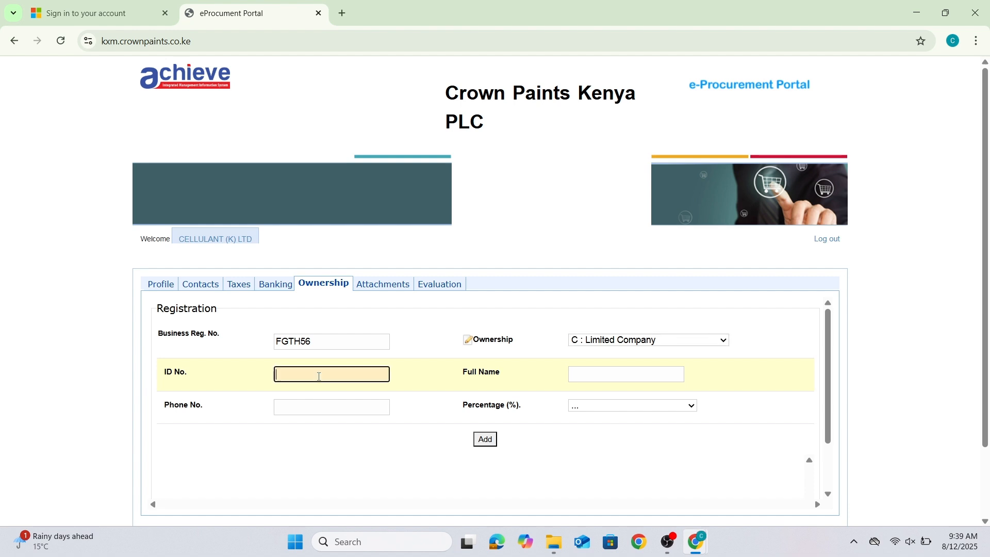
click(163, 284)
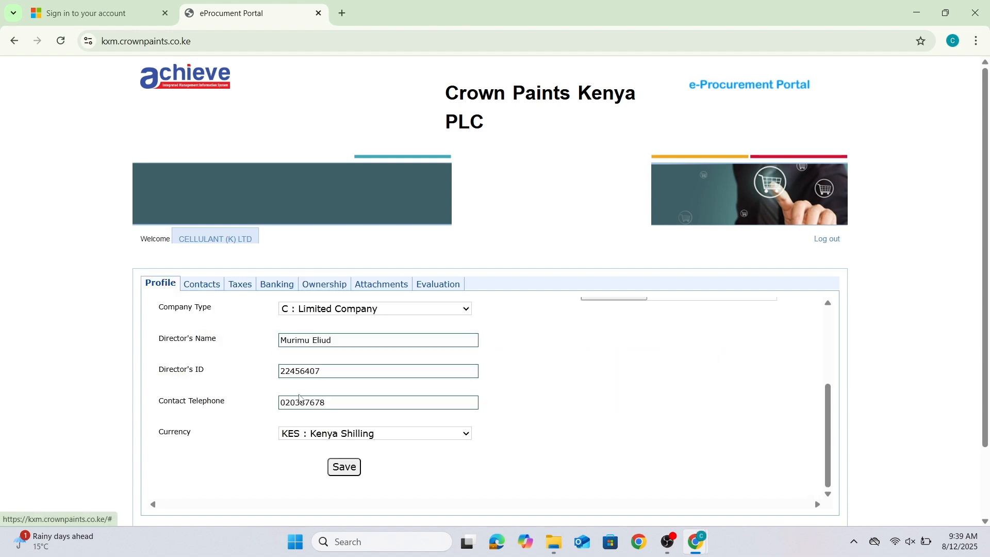
drag(325, 372, 235, 380)
key(ctrl+c)
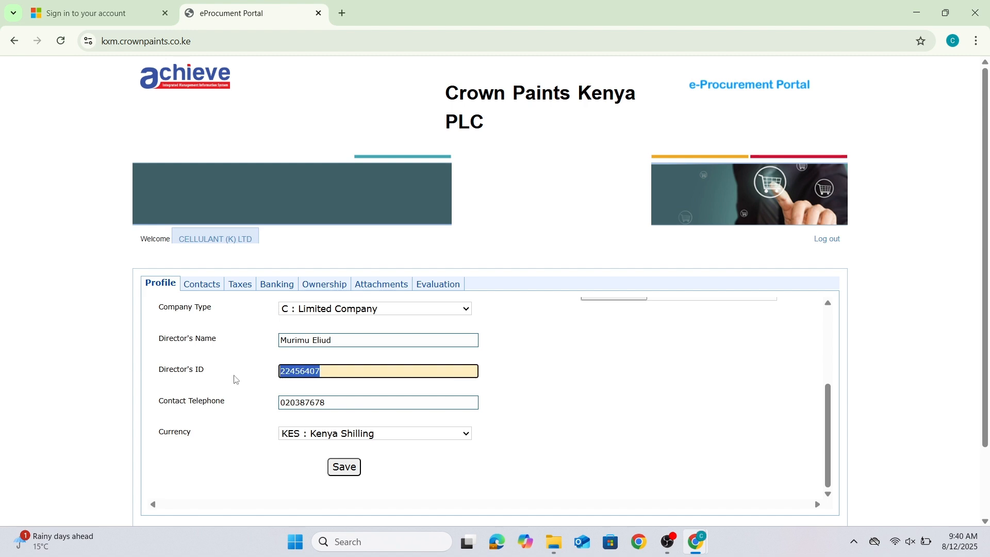
click(335, 286)
click(303, 375)
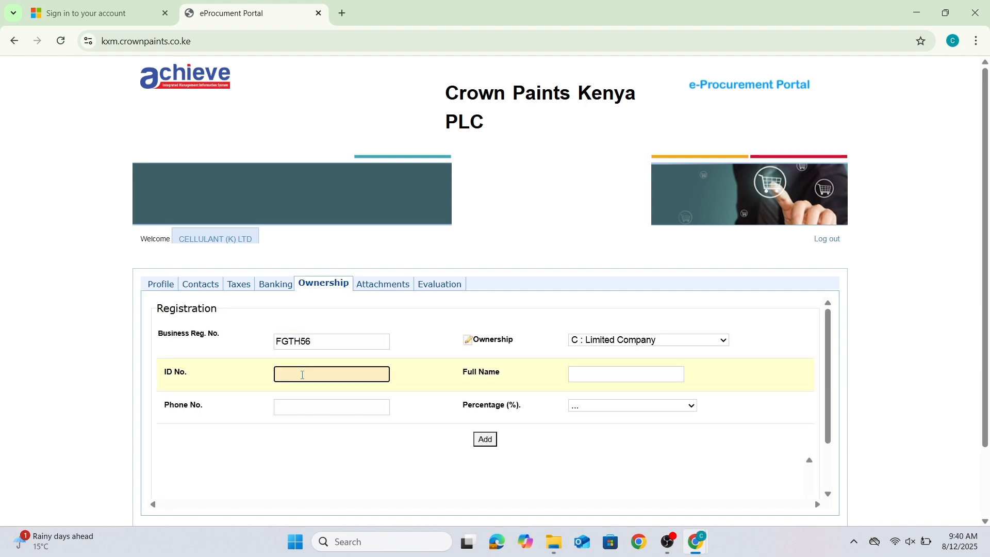
key(ctrl+v)
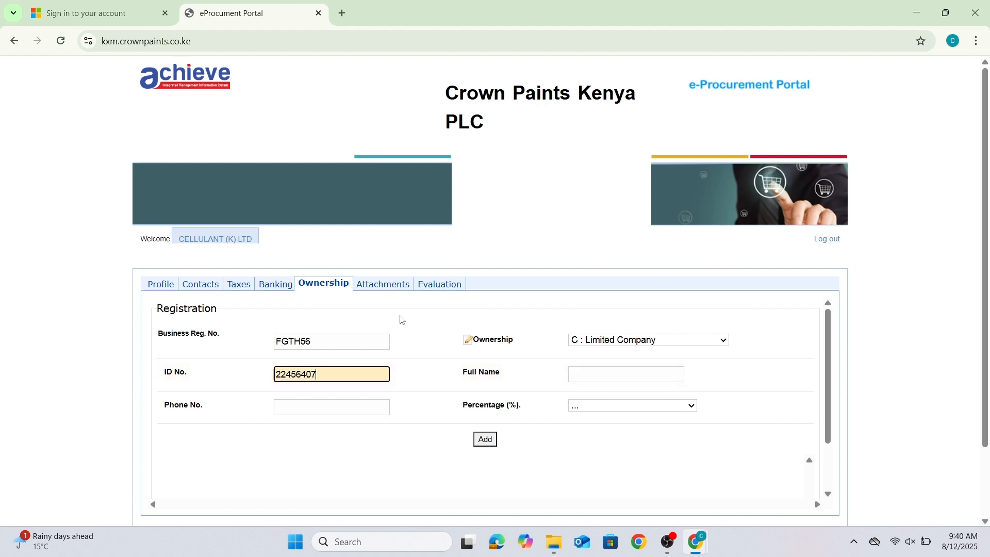
Fill the owner's full name and phone from the saved suggestion, set the percentage to 50, and add the owner
click(582, 372)
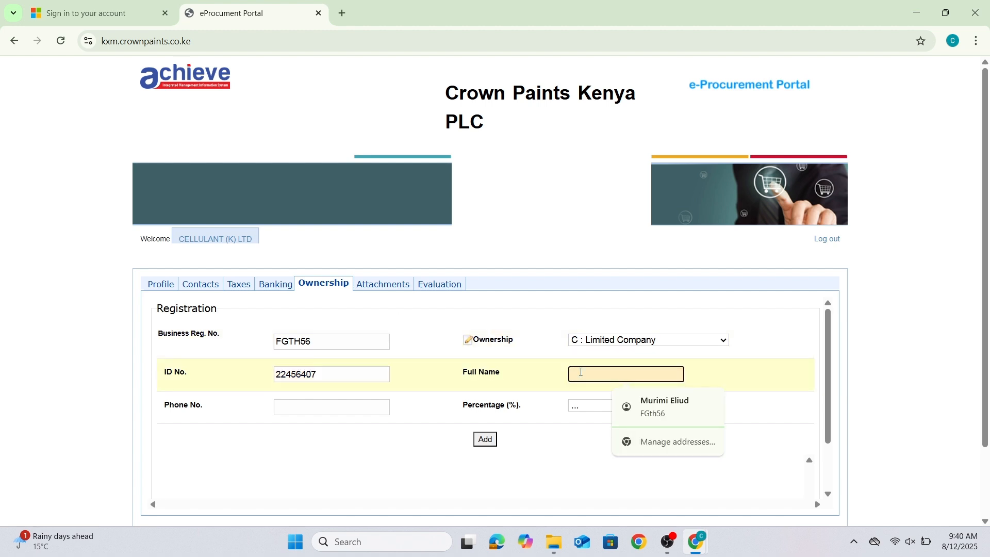
click(664, 404)
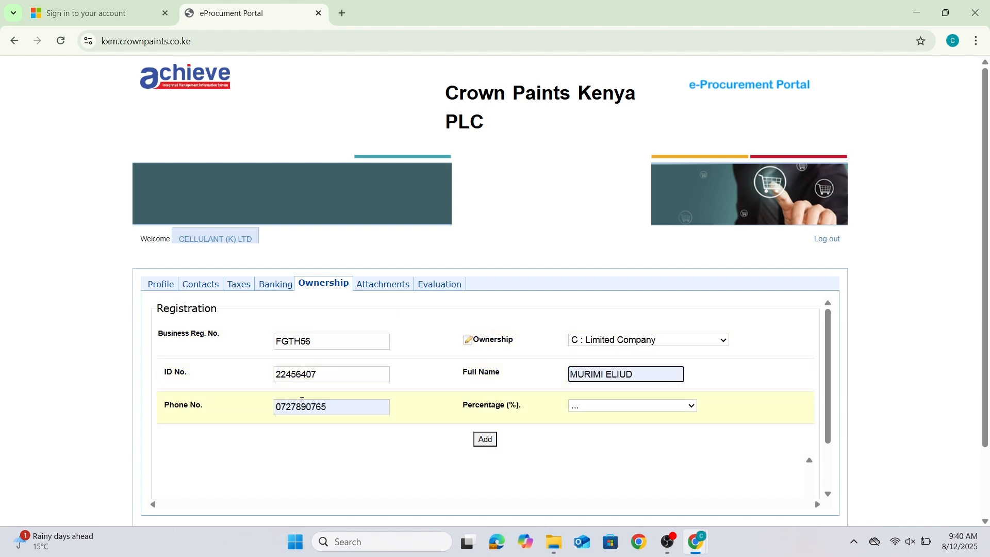
click(677, 406)
drag(694, 149, 690, 263)
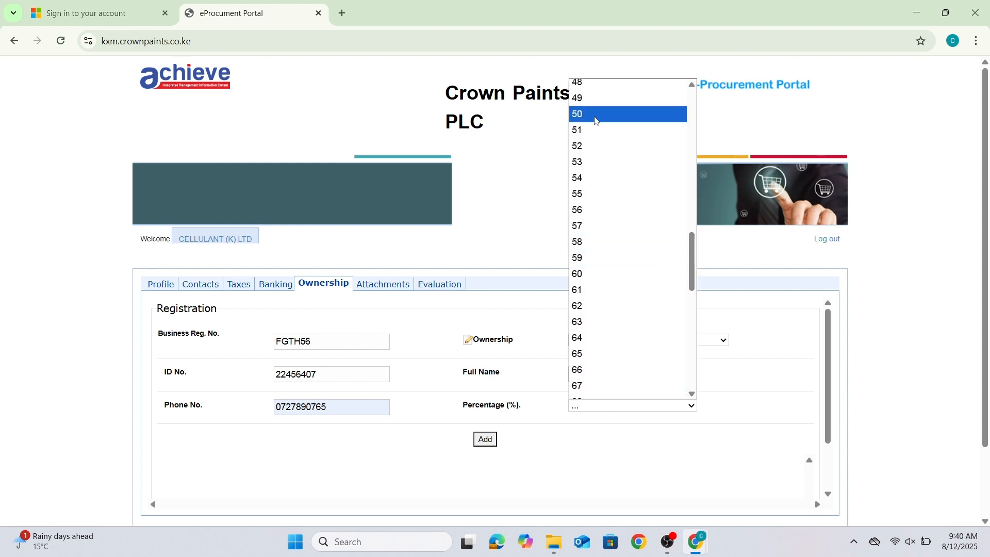
click(593, 114)
click(484, 440)
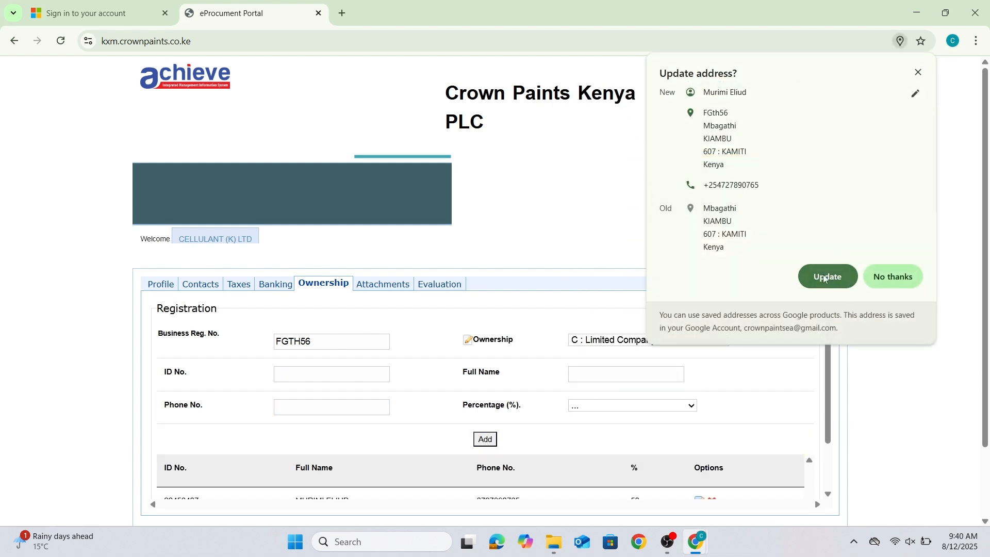
Enter a second owner's ID number, full name and phone number
scroll(827, 365, down, 2)
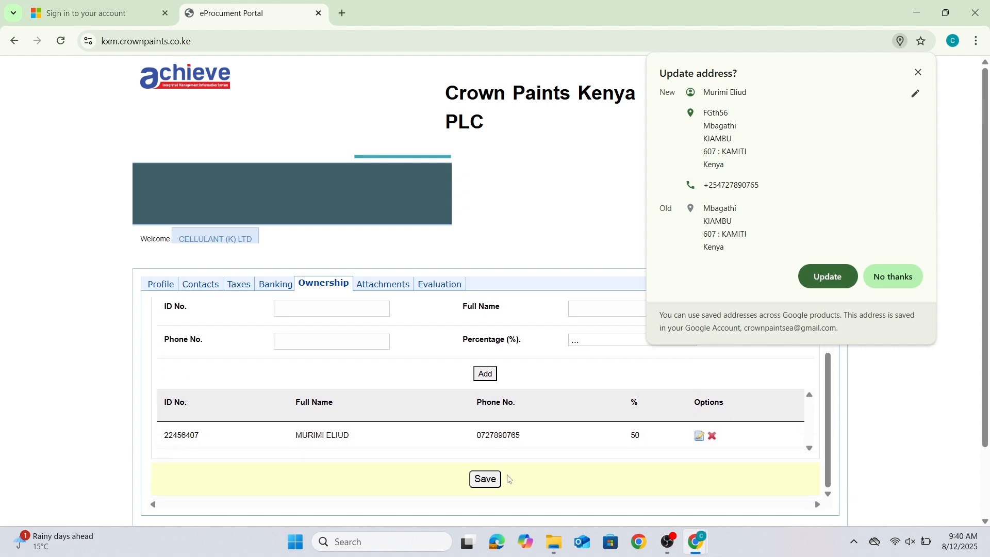
scroll(557, 387, up, 2)
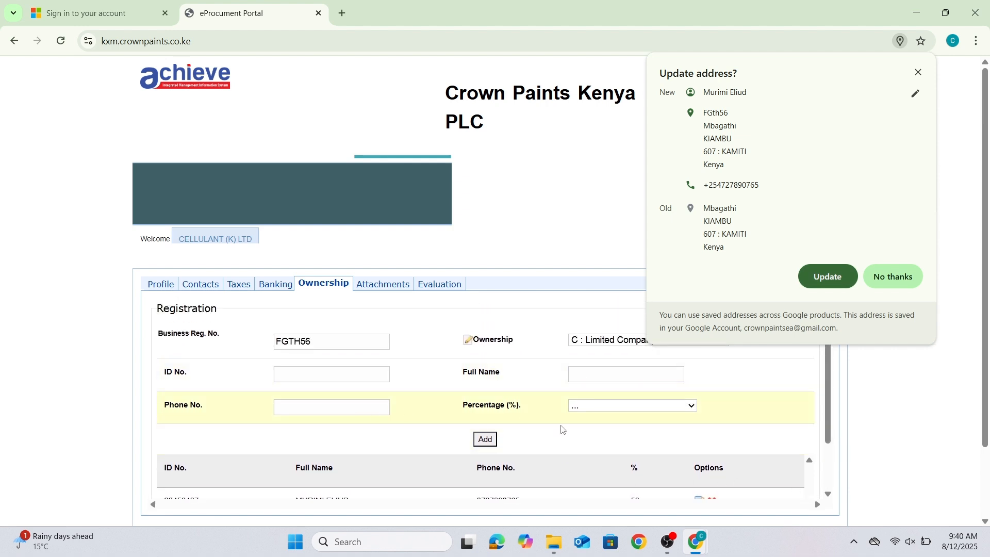
click(319, 374)
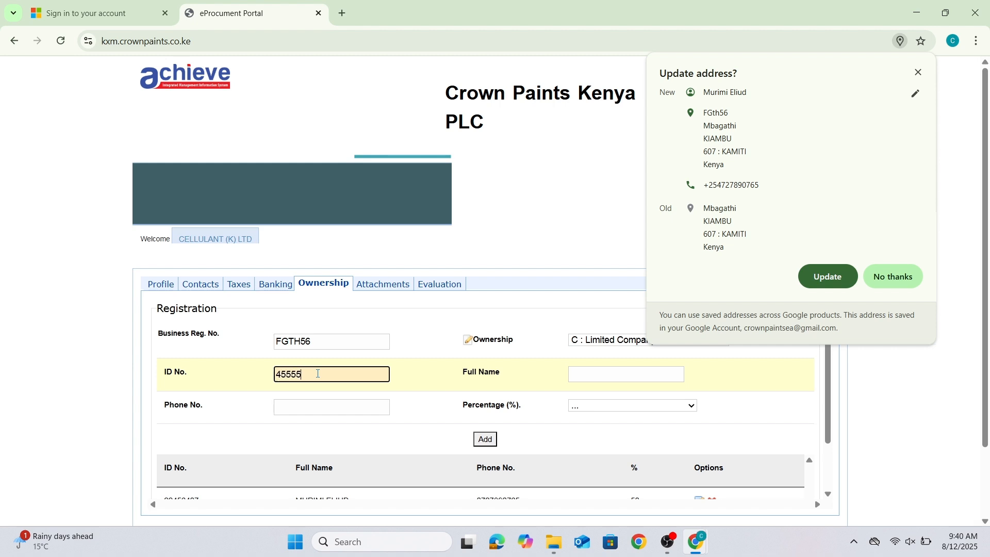
click(634, 376)
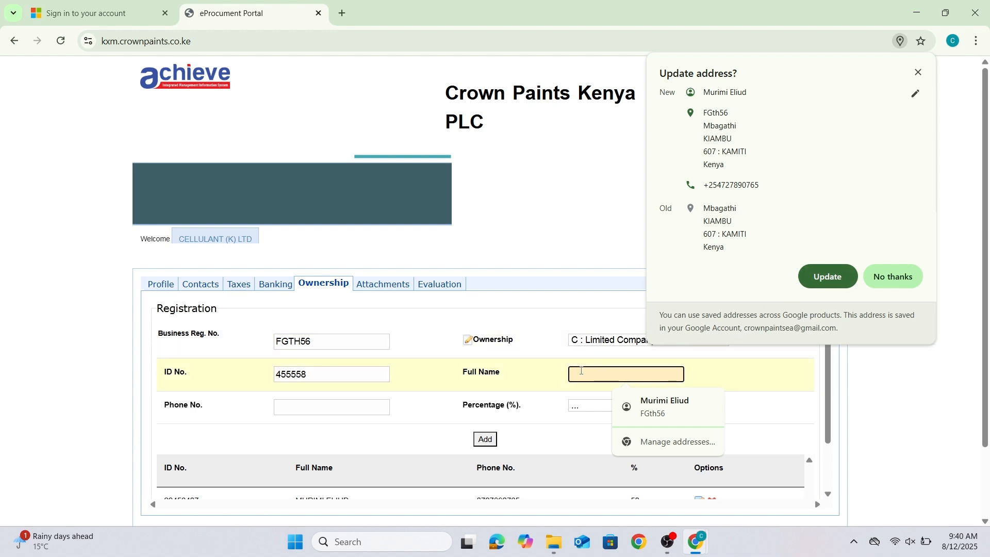
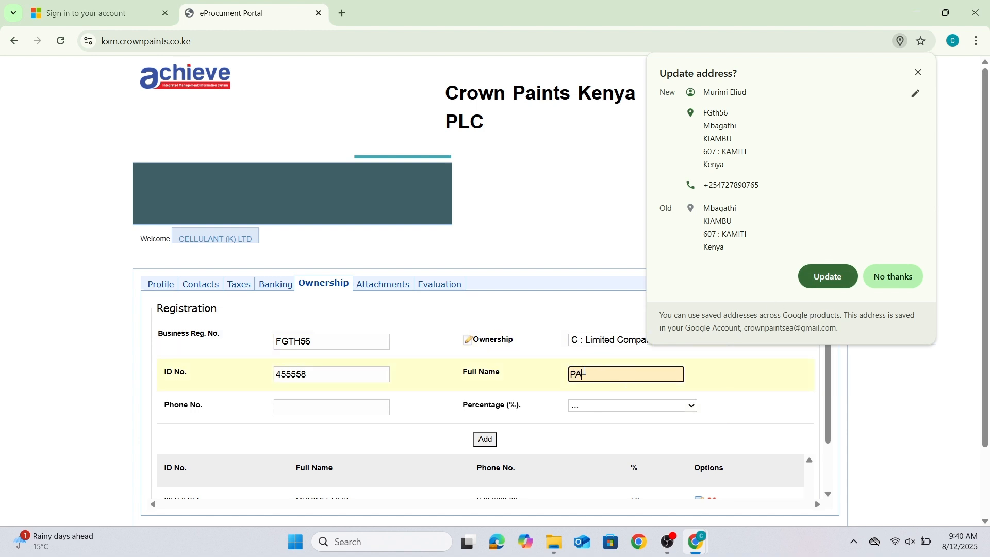
click(352, 401)
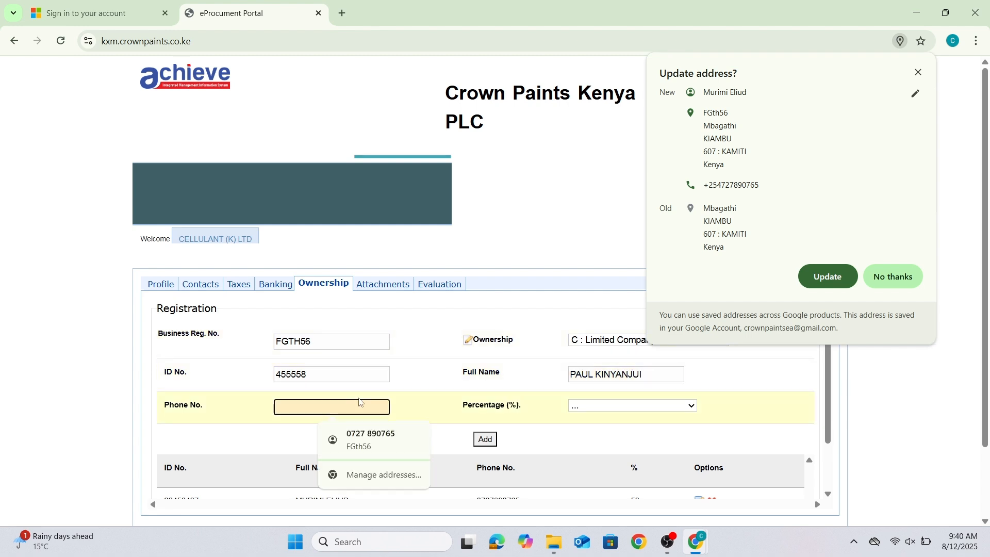
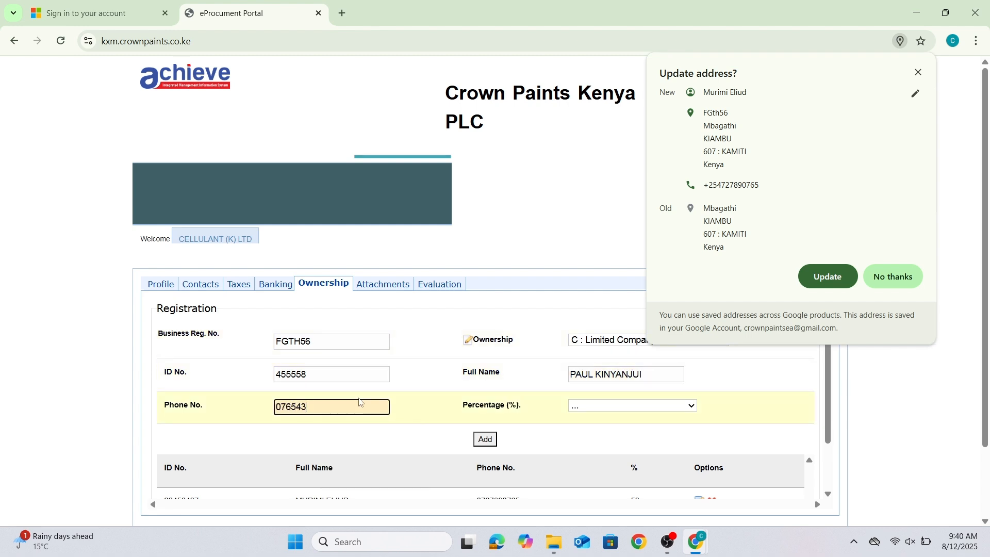
Set the second owner's percentage to 50, add them to the list, and save the ownership details
click(644, 406)
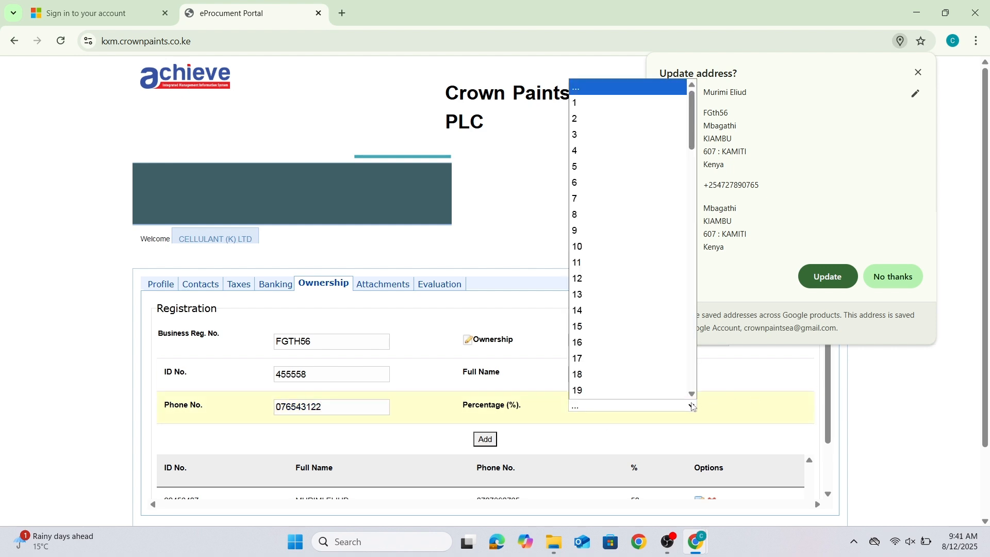
scroll(613, 260, down, 10)
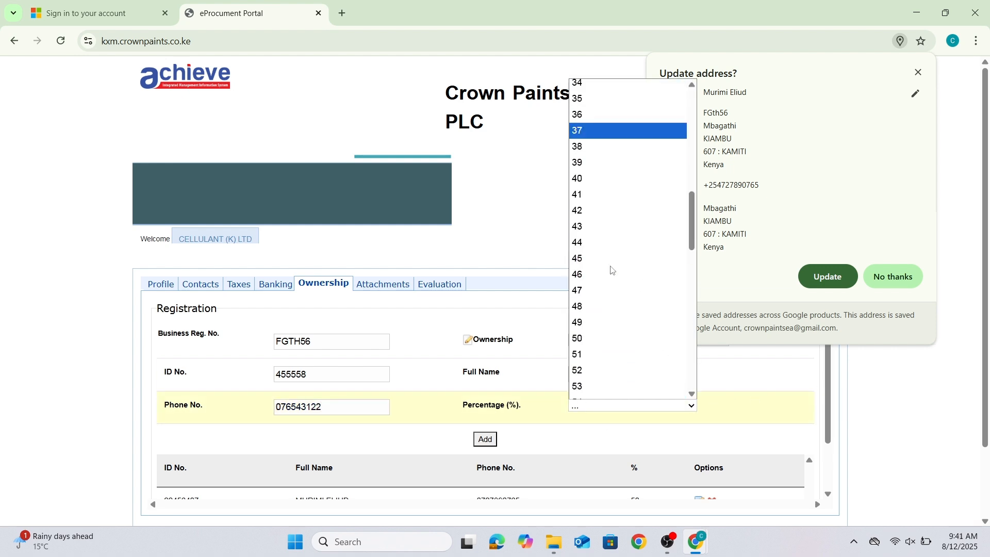
click(586, 338)
scroll(485, 408, down, 2)
click(485, 373)
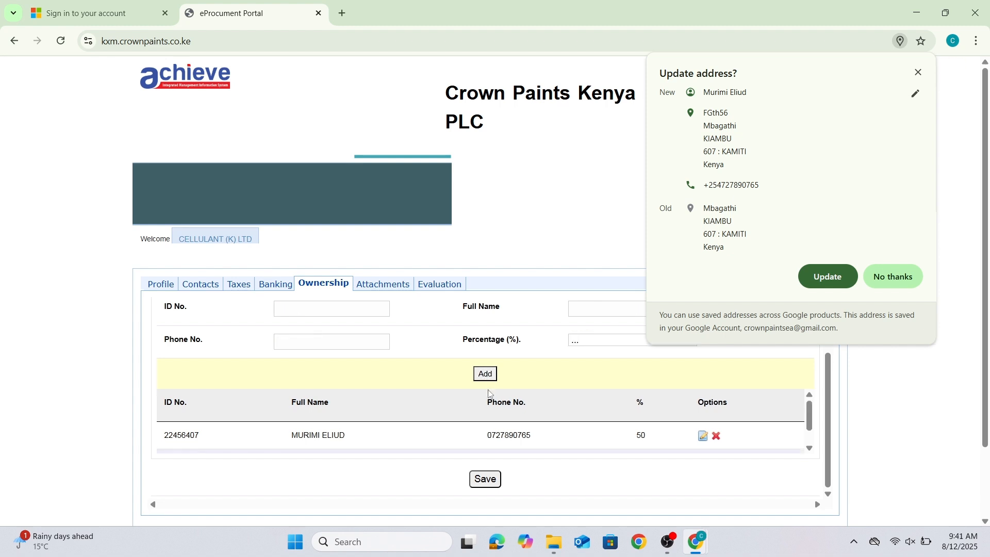
click(486, 480)
click(606, 119)
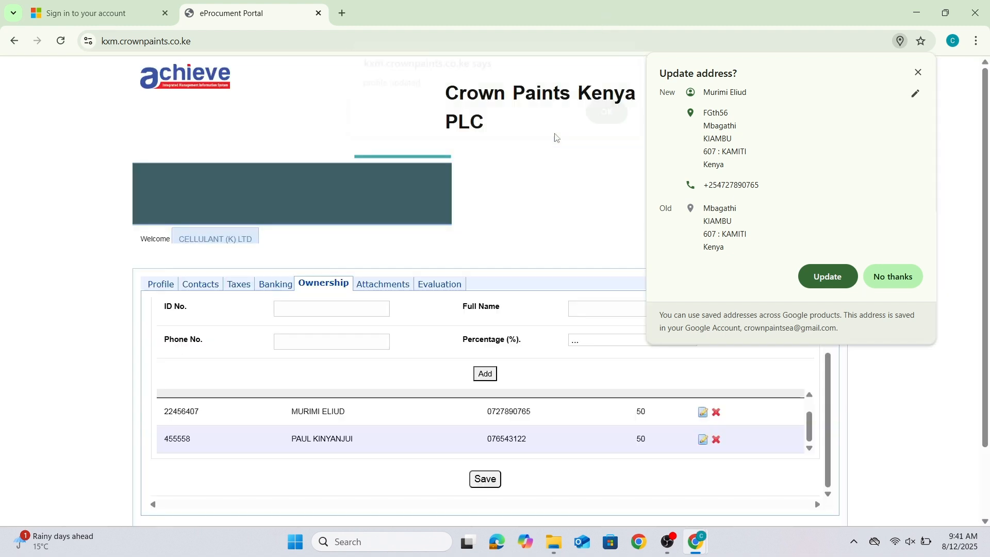
Decline the browser's address update and upload Bank Letter as the proof of banking attachment
click(395, 284)
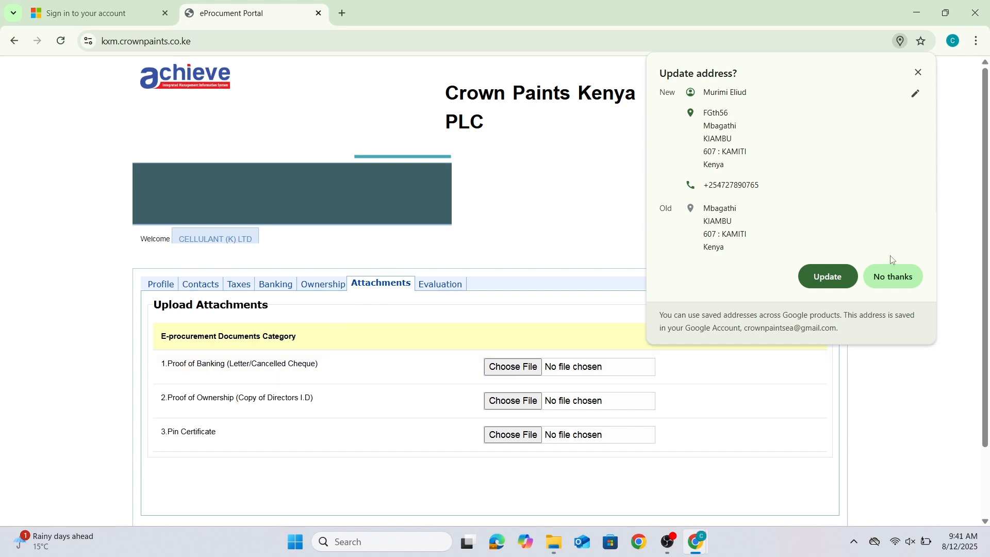
click(872, 271)
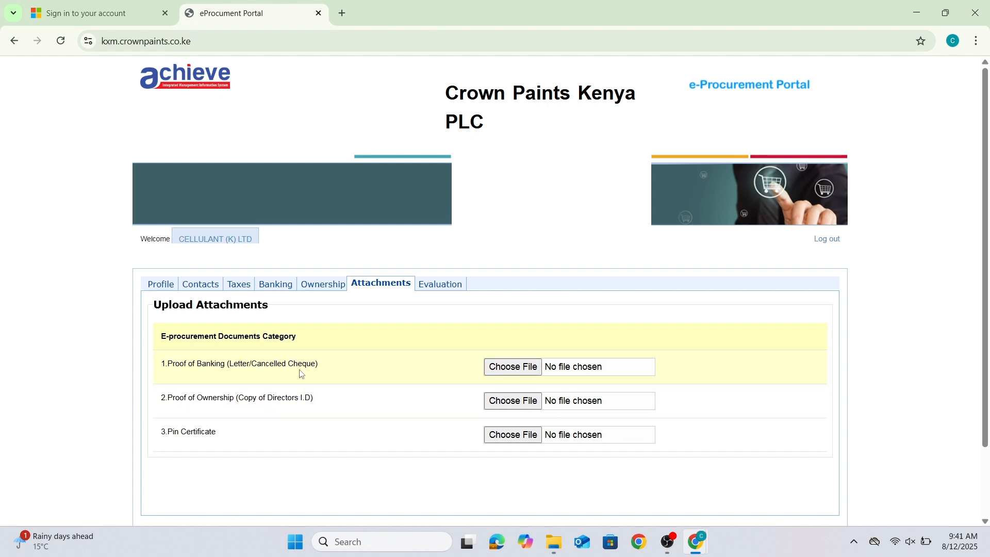
click(540, 362)
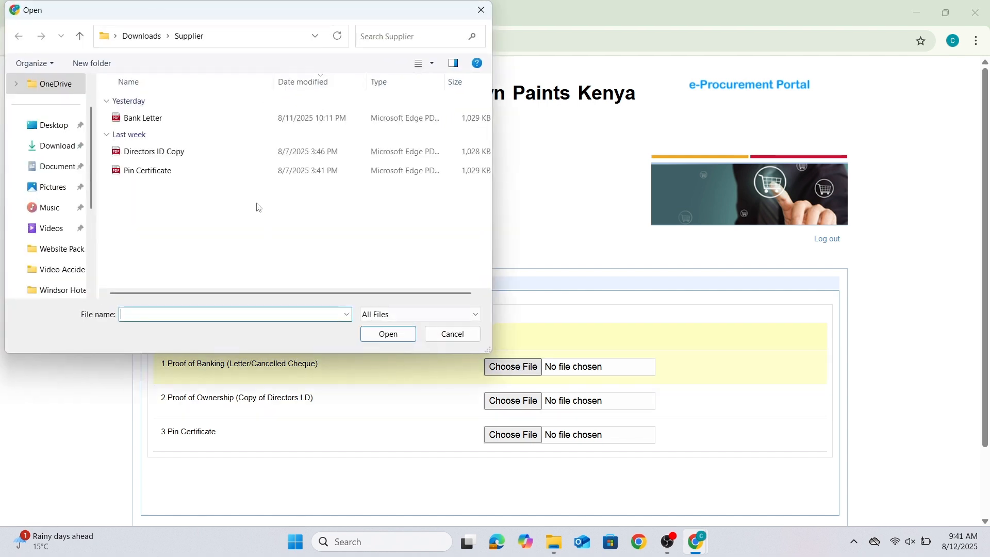
click(151, 119)
click(386, 335)
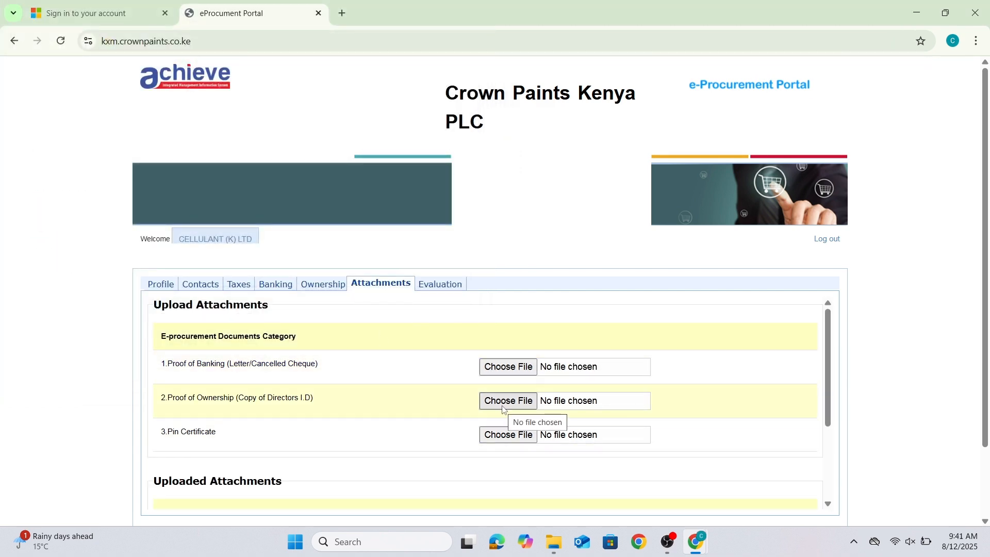
Upload Directors ID Copy as proof of ownership and Pin Certificate as the PIN certificate
click(507, 402)
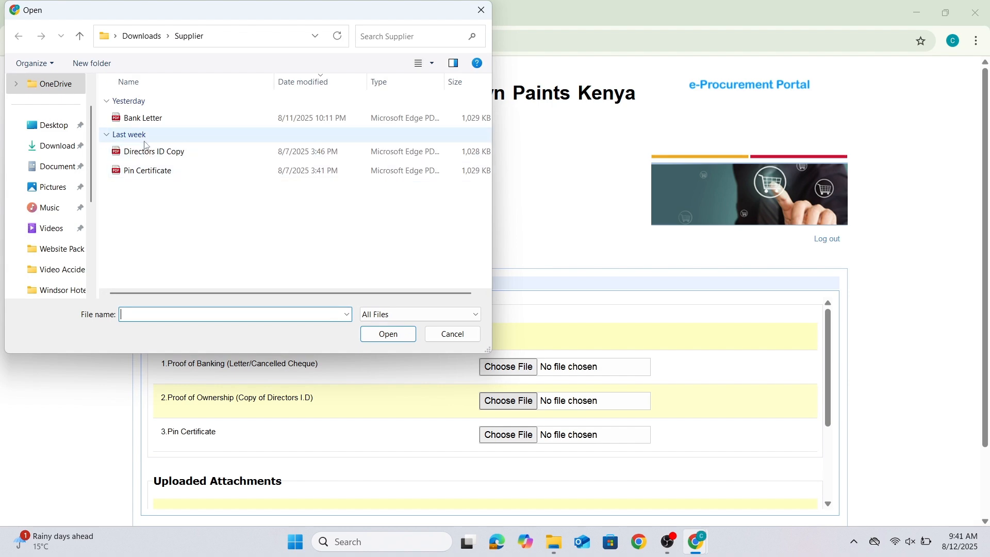
click(154, 152)
click(387, 335)
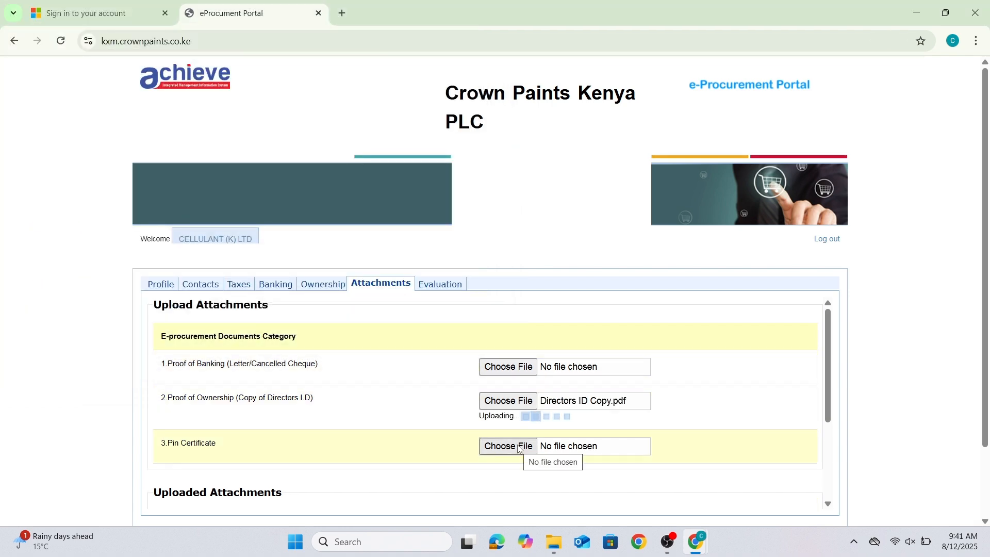
click(515, 435)
click(154, 171)
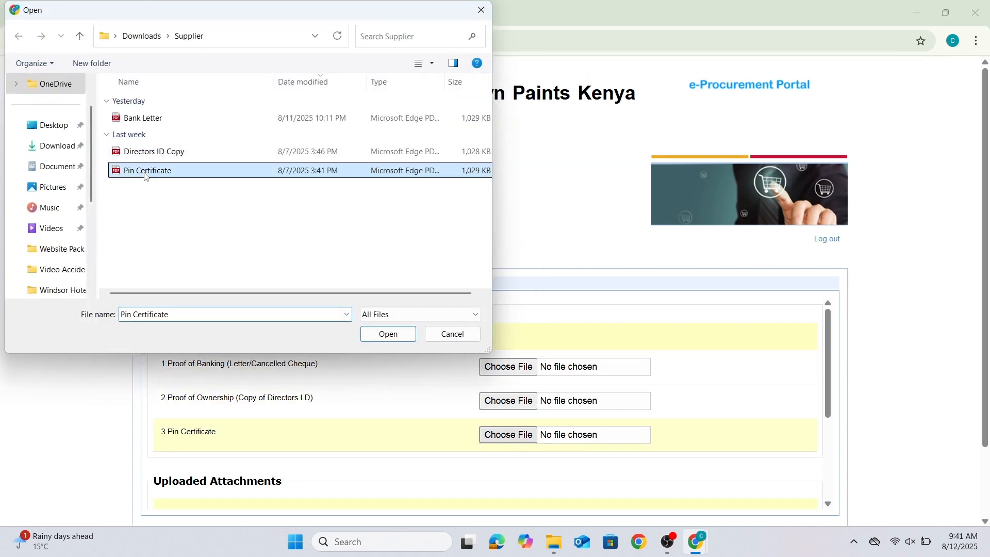
click(391, 335)
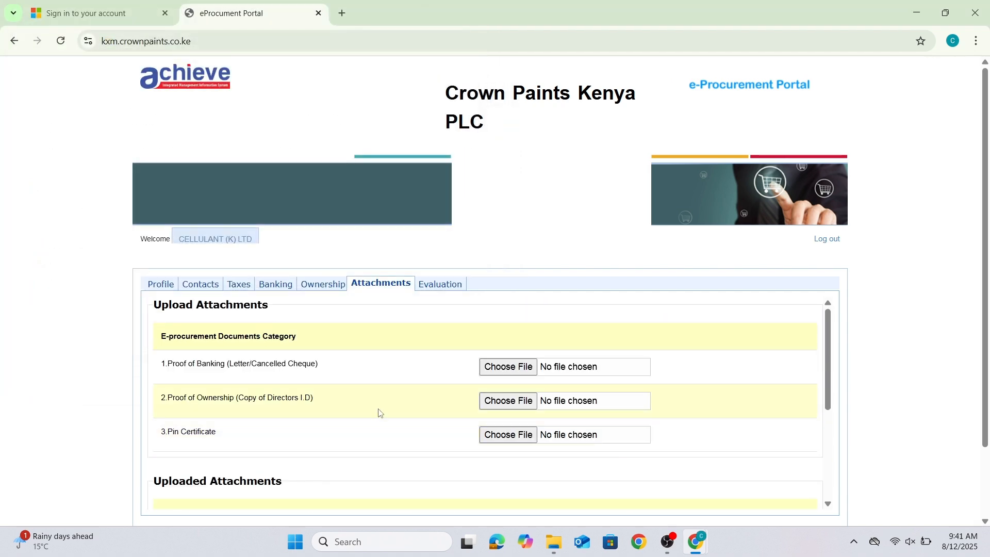
Save the uploaded attachments and open the pre-qualification evaluation questionnaire
scroll(360, 443, down, 2)
click(485, 470)
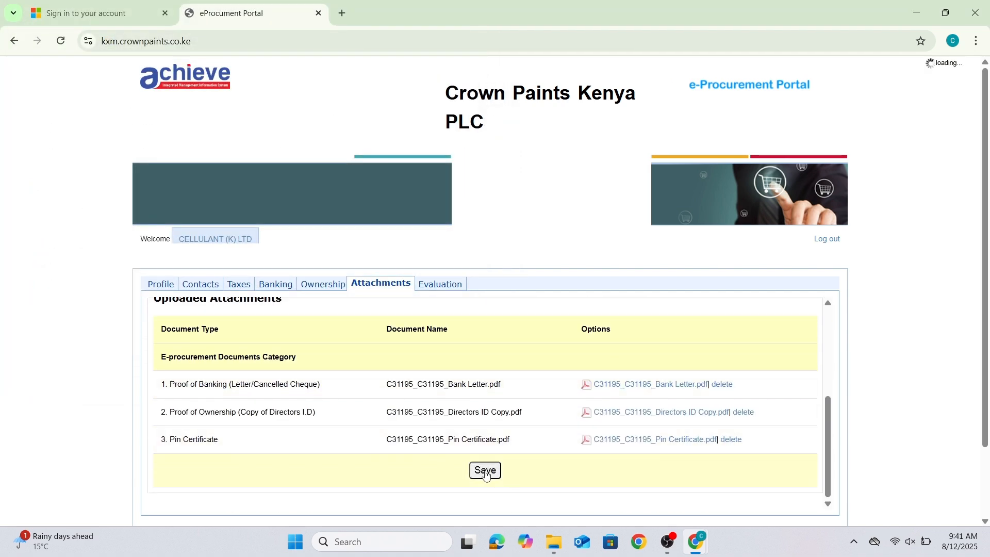
click(591, 132)
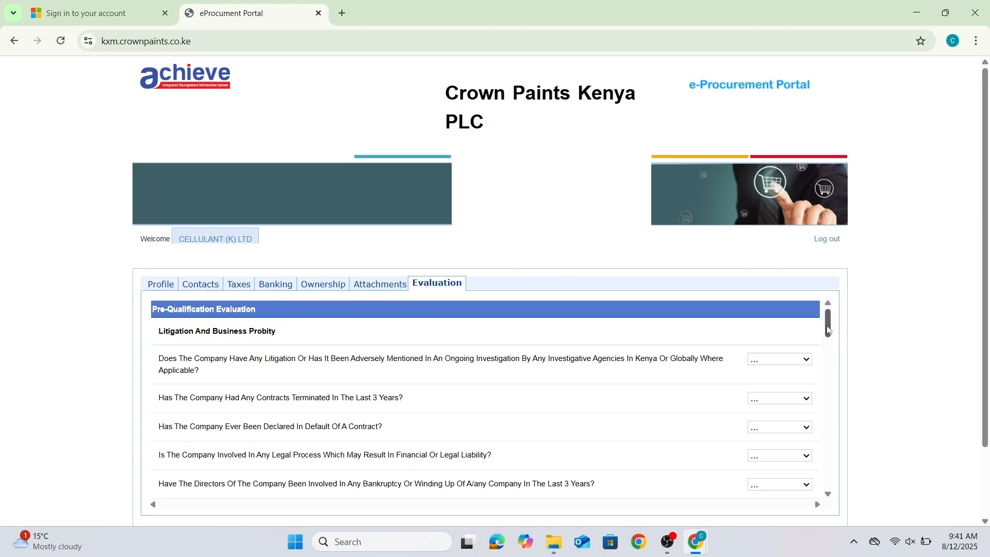
Answer No to the litigation, contract termination and contract default questions
click(806, 360)
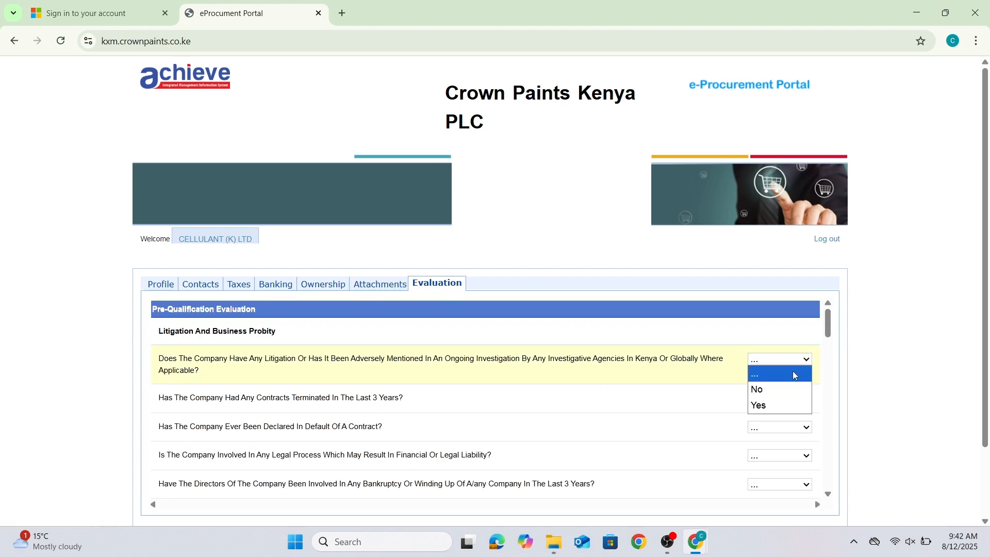
click(772, 390)
click(780, 398)
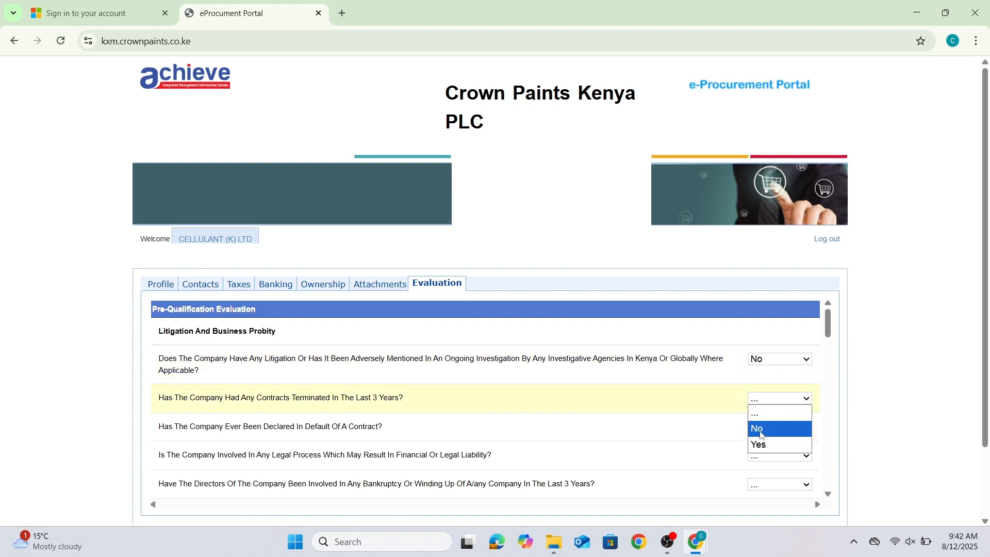
click(776, 429)
click(778, 427)
click(779, 458)
Answer No to the legal process and bankruptcy questions and Yes to association with a Cpk Plc employee
scroll(780, 445, down, 3)
click(779, 326)
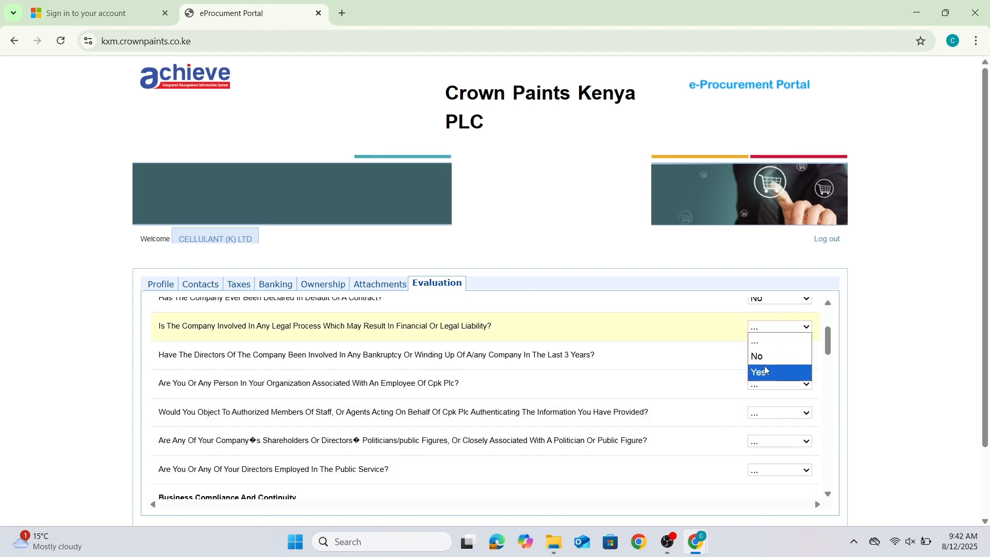
click(766, 356)
click(765, 359)
click(767, 385)
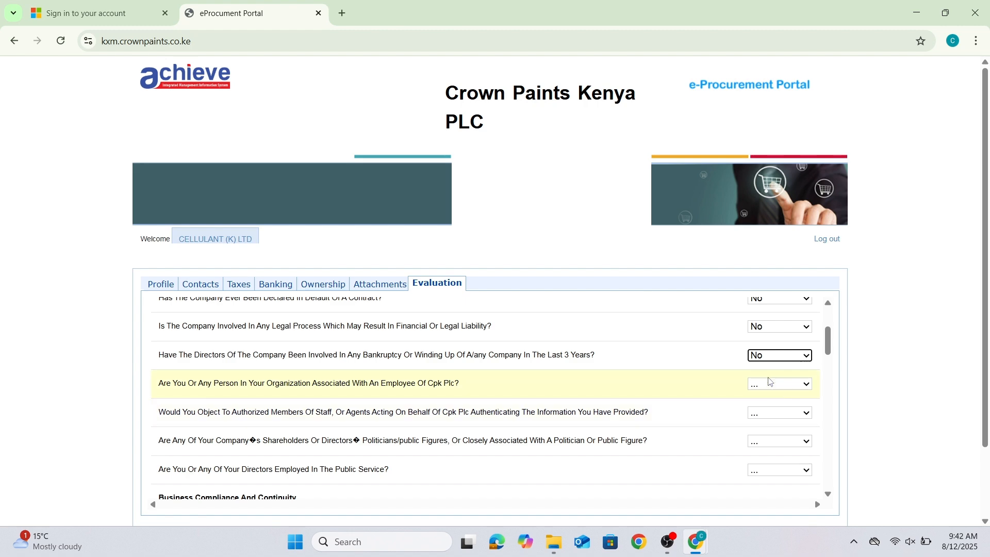
click(772, 389)
click(761, 428)
Answer No to the authentication objection, politician association and public service employment questions
click(779, 413)
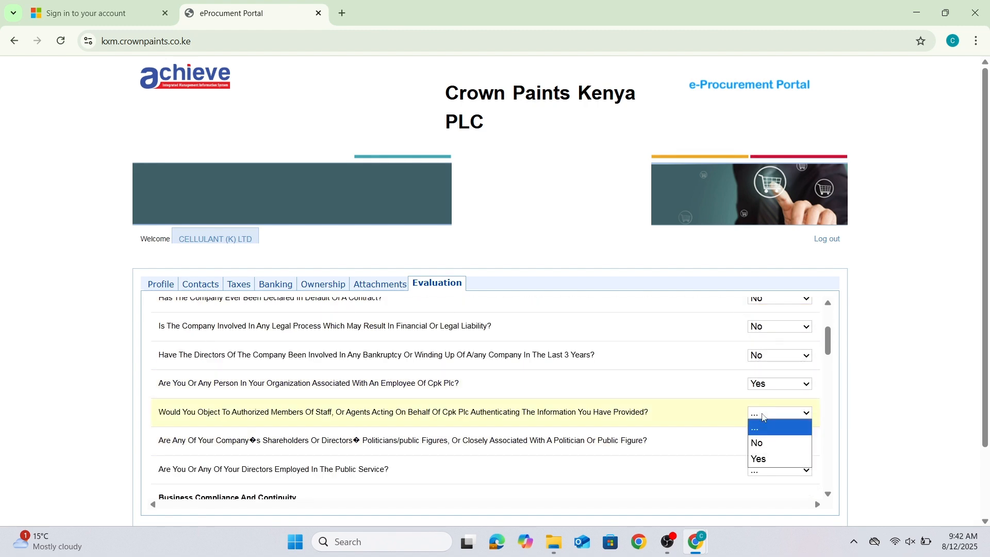
click(761, 442)
click(776, 441)
click(763, 471)
click(771, 341)
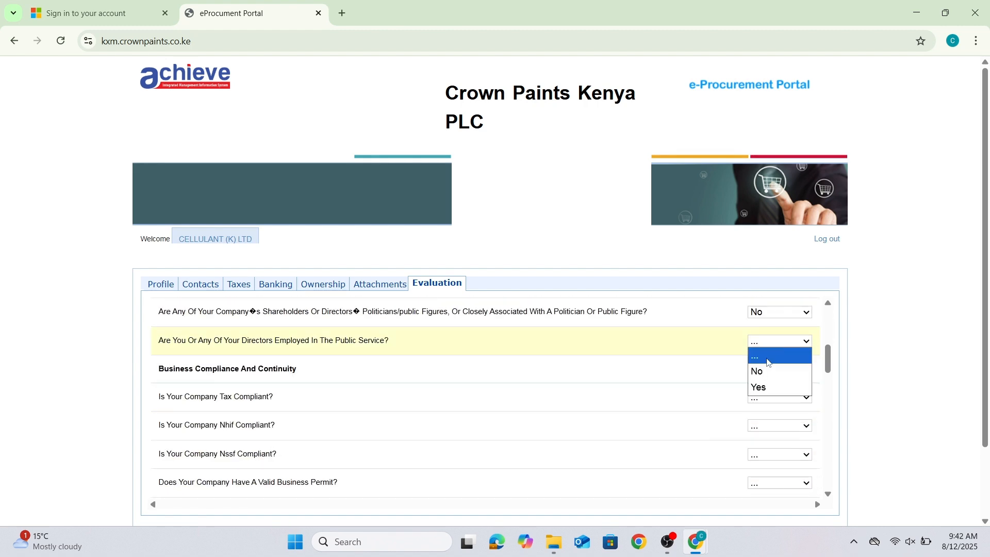
click(762, 384)
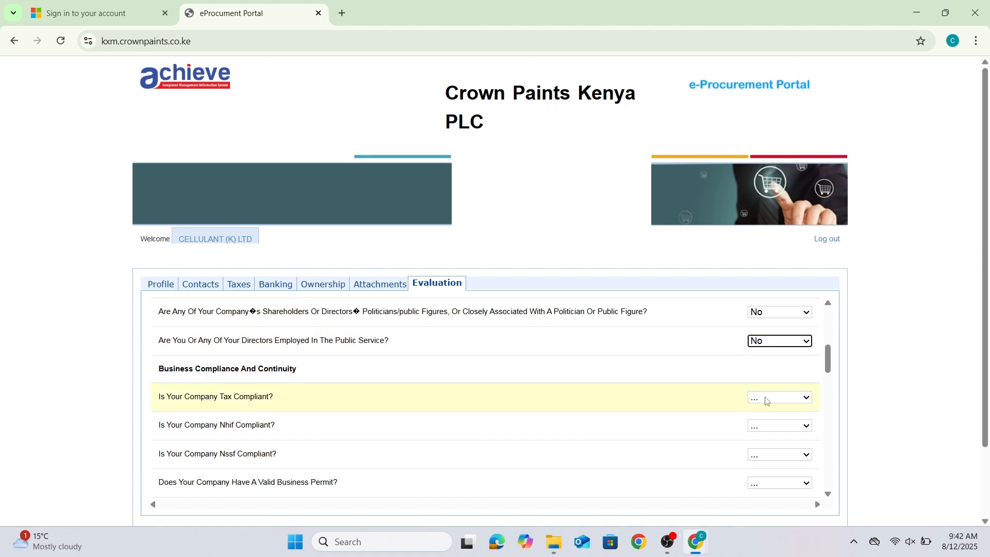
Answer Yes to the tax, NHIF and NSSF compliance questions
click(767, 401)
click(763, 426)
click(767, 426)
click(762, 454)
click(762, 454)
click(759, 475)
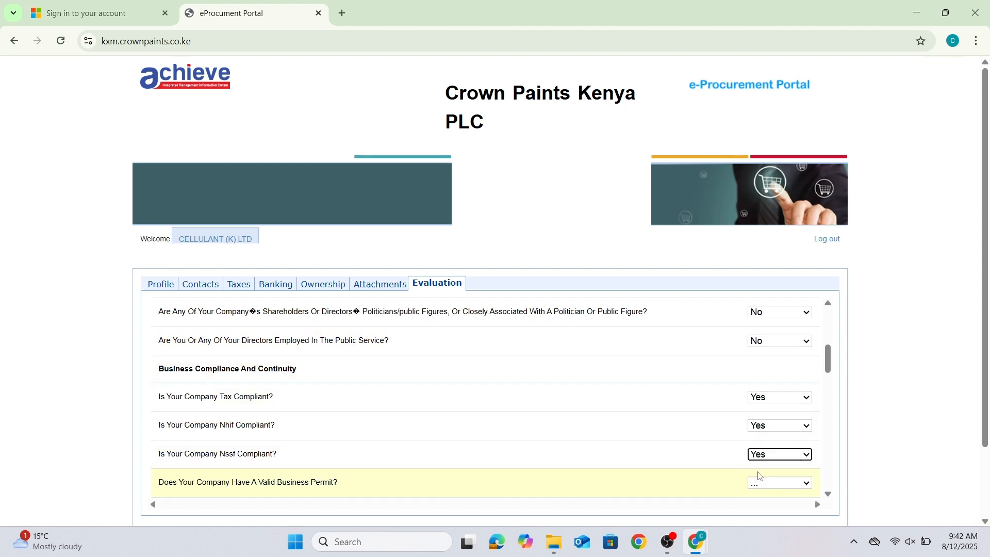
Answer Yes to the valid business permit, business continuity plan and authorized manufacturer or distributor questions
scroll(759, 476, down, 2)
click(768, 356)
click(762, 384)
click(761, 384)
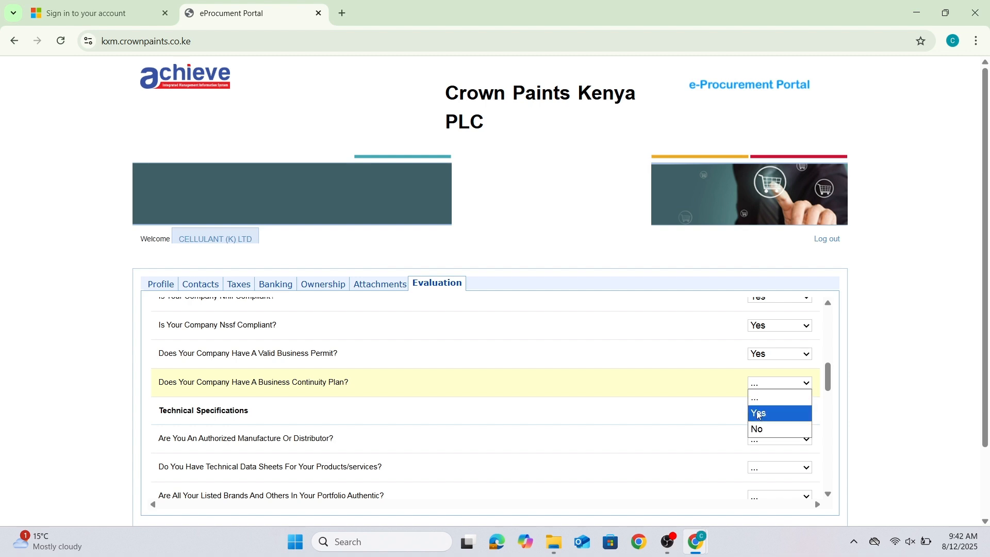
scroll(792, 346, down, 2)
click(788, 313)
click(769, 339)
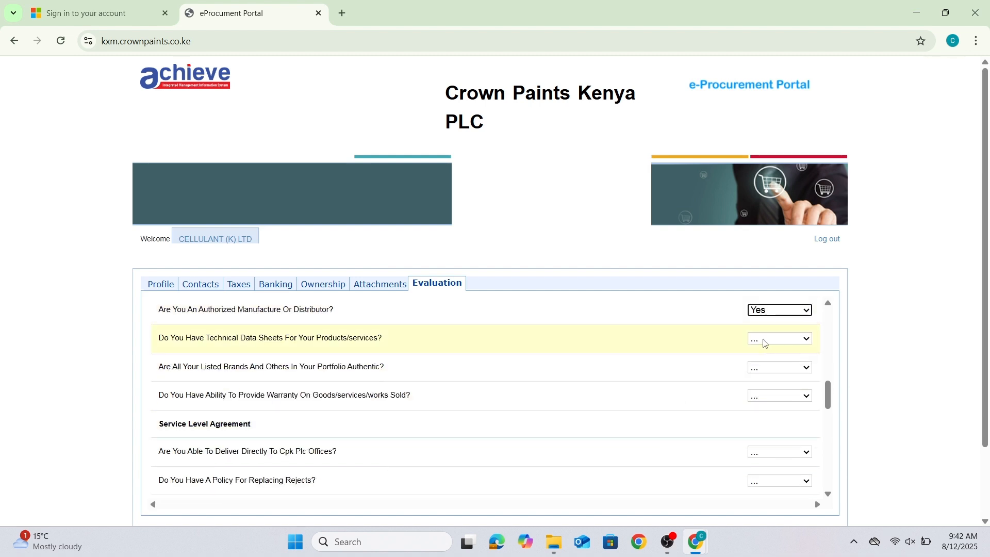
Answer Yes to the technical data sheets, authentic brands and warranty questions
click(768, 339)
click(764, 367)
click(765, 367)
click(758, 396)
click(757, 398)
click(762, 442)
scroll(762, 442, down, 1)
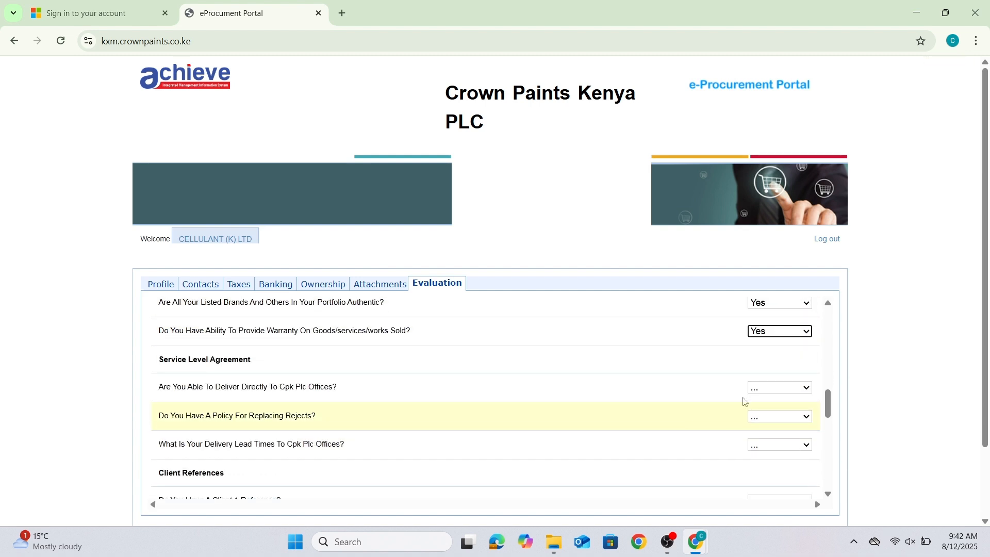
Answer Yes to direct delivery to Cpk Plc offices, reject replacement policy and delivery lead times
click(782, 389)
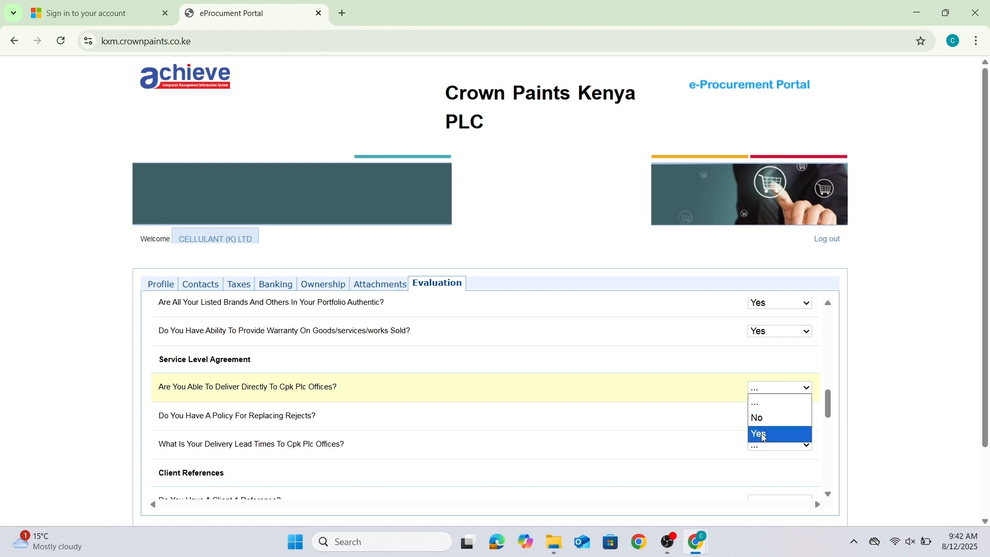
click(760, 433)
click(780, 416)
click(761, 444)
click(779, 445)
click(761, 473)
scroll(689, 463, down, 2)
scroll(690, 463, down, 1)
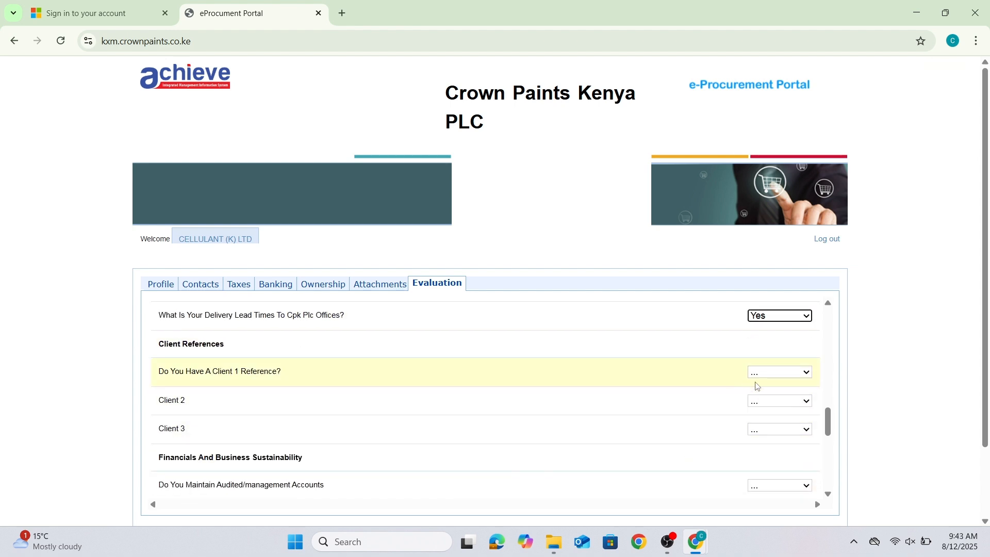
Answer Yes to the Client 1 reference question
click(766, 375)
click(762, 400)
scroll(587, 437, down, 2)
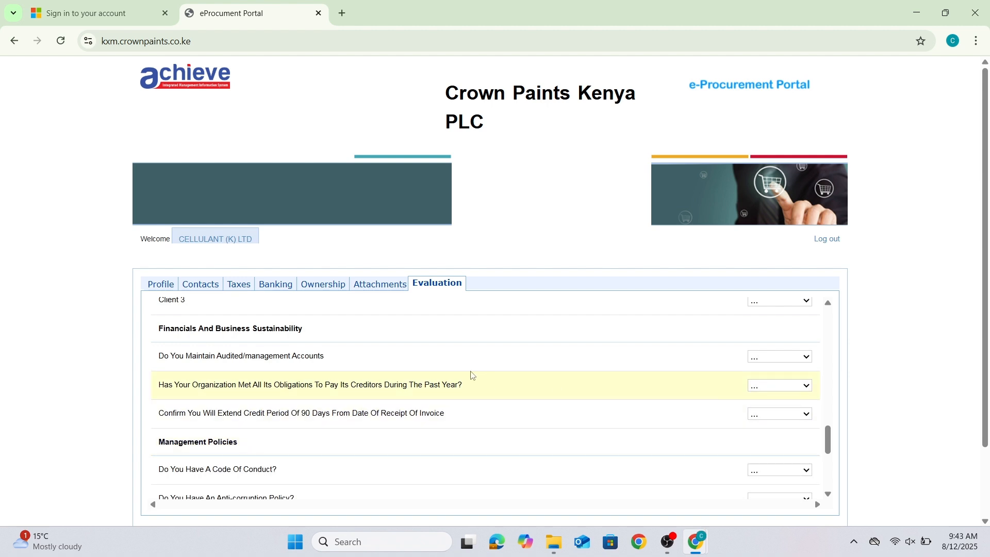
Answer Yes to audited accounts and creditor obligations, and choose 90 Days for the credit period confirmation
click(791, 359)
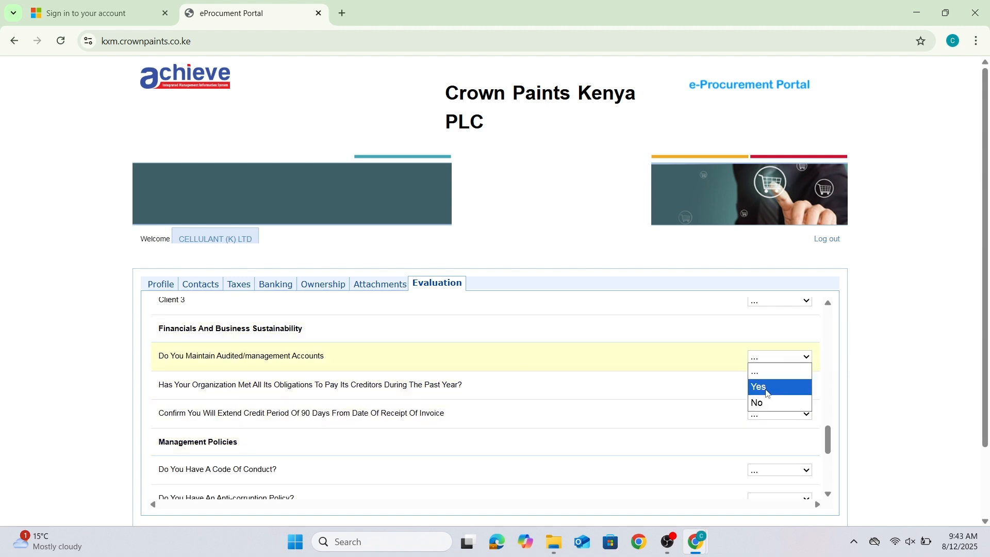
click(763, 385)
click(779, 386)
click(762, 413)
click(776, 414)
click(764, 442)
scroll(764, 442, down, 1)
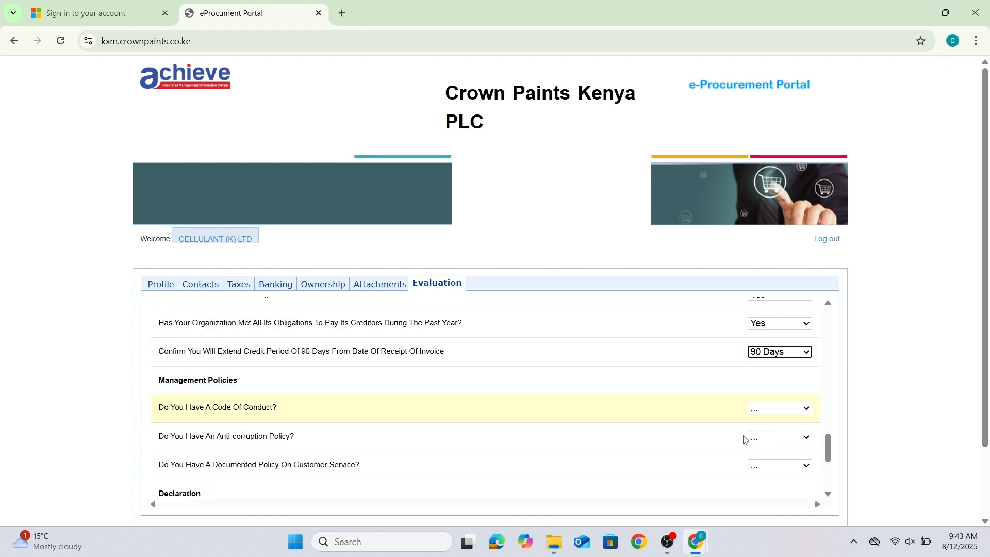
Answer Yes to the code of conduct and anti-corruption policy questions
click(776, 406)
click(762, 436)
click(763, 435)
click(763, 464)
scroll(762, 470, down, 2)
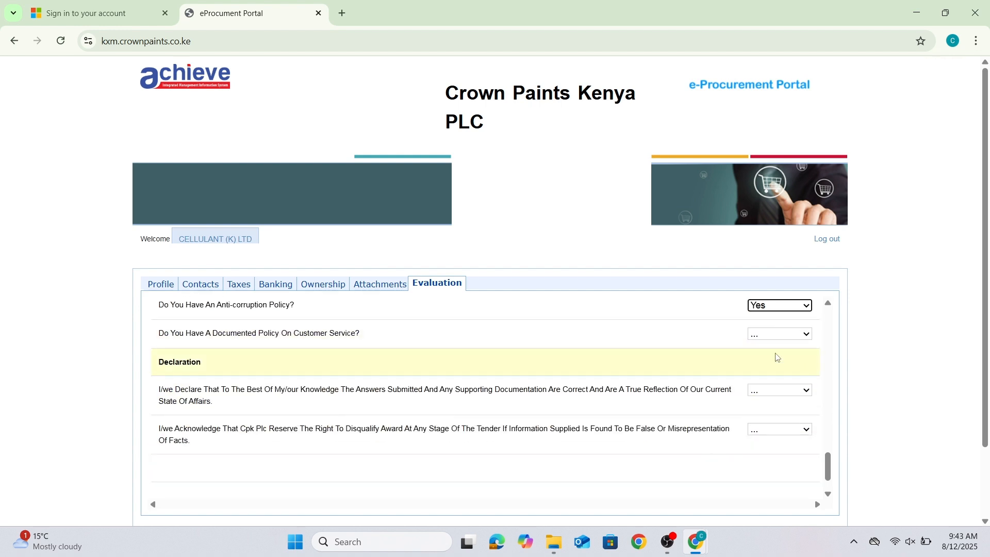
Answer Yes to the customer service policy question and both declaration statements
click(776, 334)
click(768, 363)
click(800, 394)
click(762, 419)
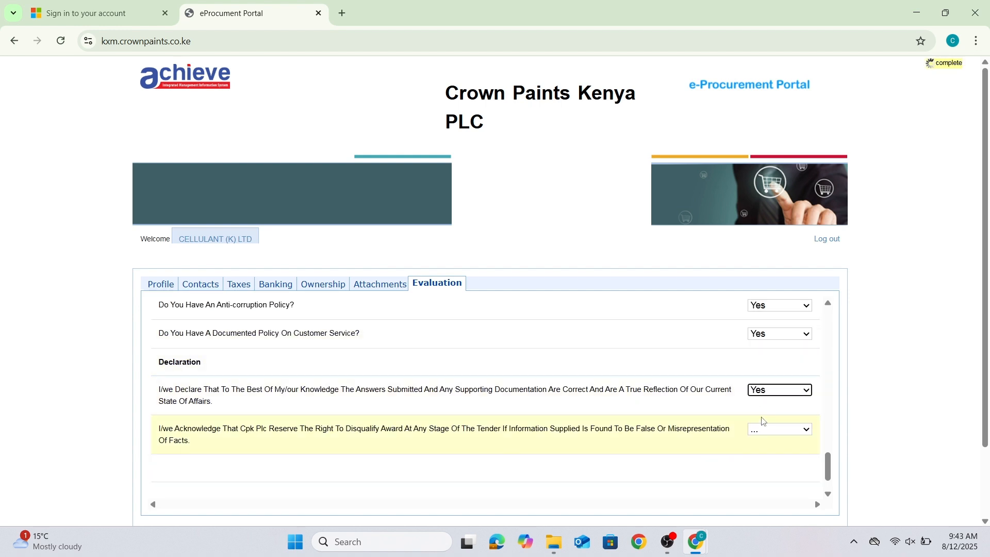
click(803, 431)
click(762, 457)
Try to save the evaluation questionnaire
scroll(638, 454, down, 1)
click(485, 478)
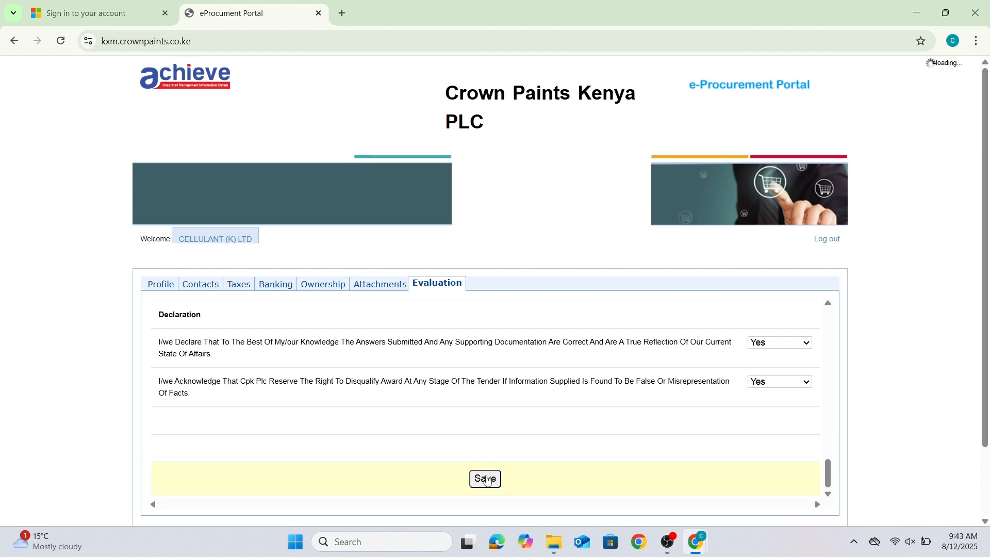
click(601, 122)
Scroll through the questionnaire to look for unanswered questions
scroll(799, 343, up, 2)
scroll(798, 348, up, 3)
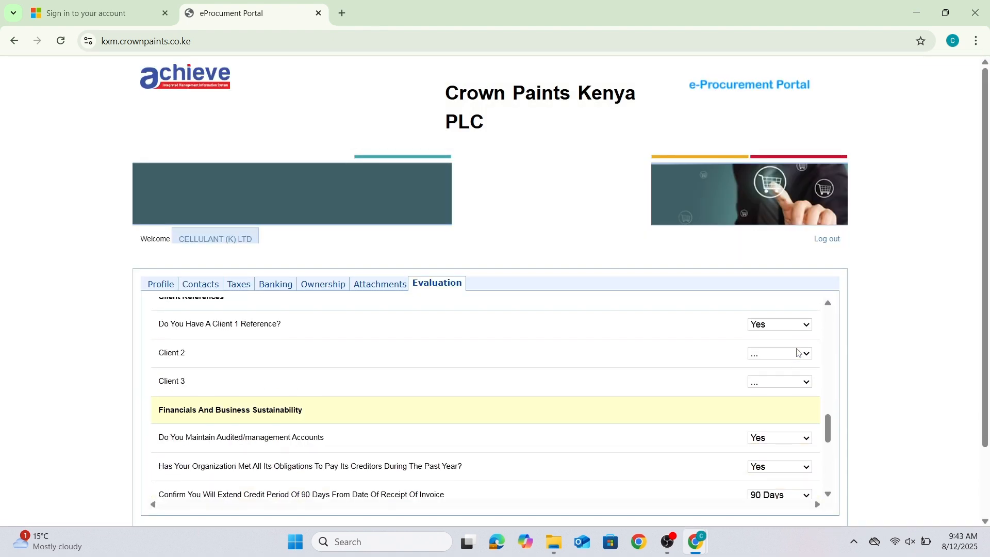
click(807, 380)
scroll(797, 381, up, 3)
scroll(782, 398, down, 3)
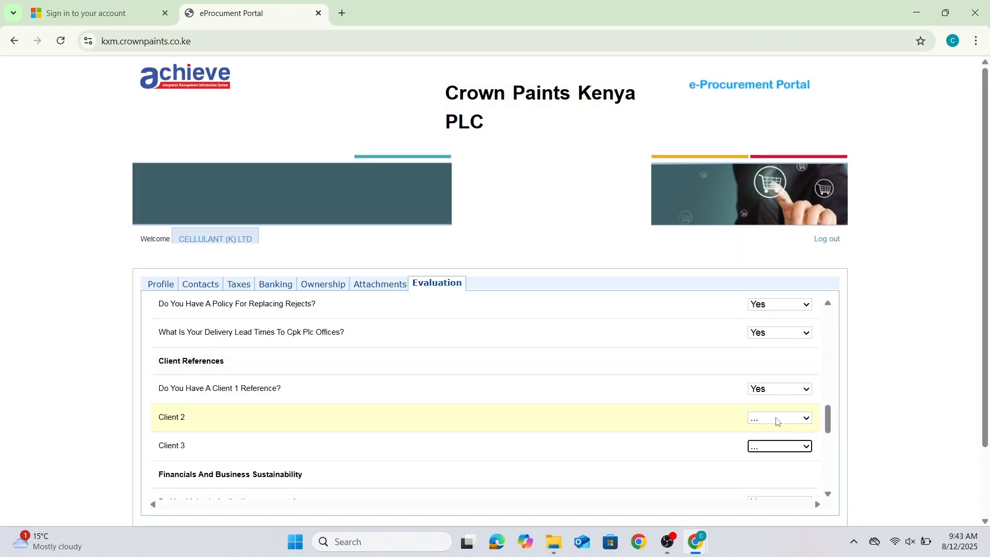
click(778, 418)
scroll(776, 372, up, 10)
scroll(776, 376, up, 3)
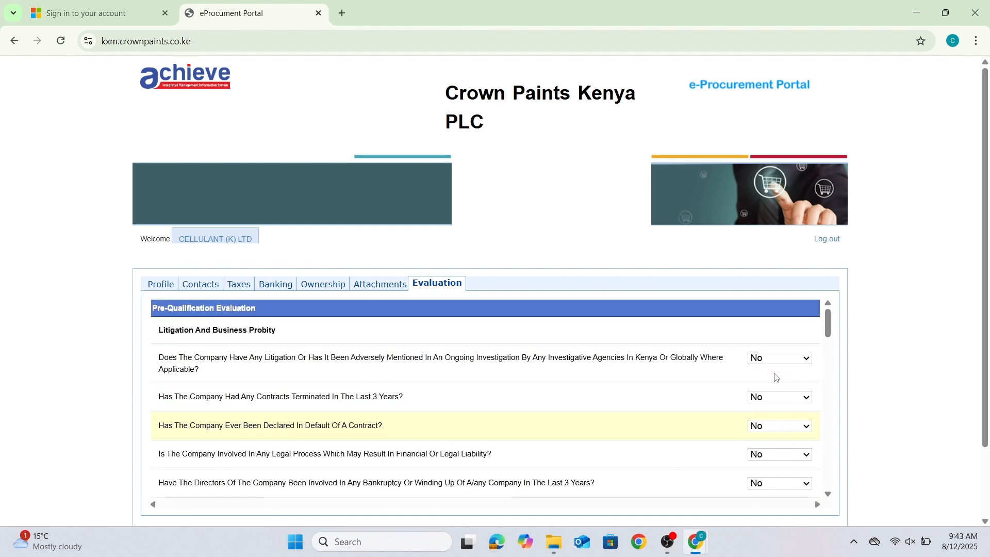
scroll(773, 376, down, 10)
scroll(774, 376, up, 3)
scroll(775, 378, down, 4)
scroll(775, 378, down, 3)
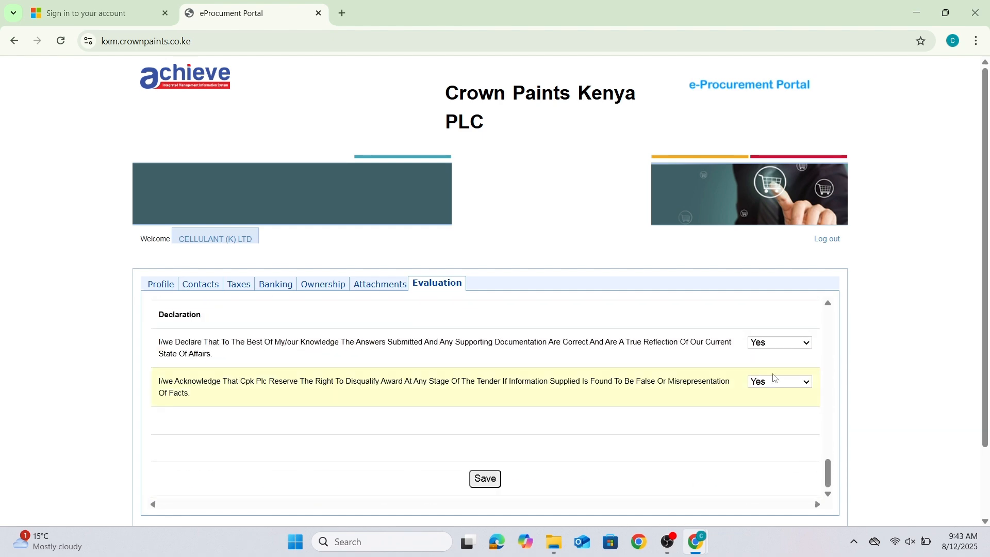
scroll(822, 339, up, 5)
scroll(822, 340, down, 2)
scroll(822, 340, up, 4)
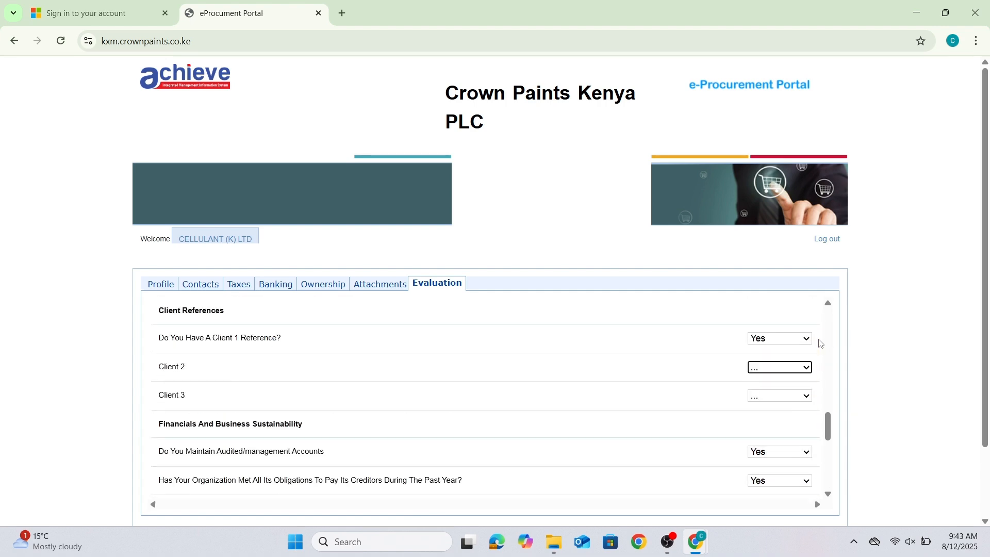
Answer Yes to the Client 2 and Client 3 reference questions
click(789, 417)
click(766, 449)
click(767, 447)
click(759, 477)
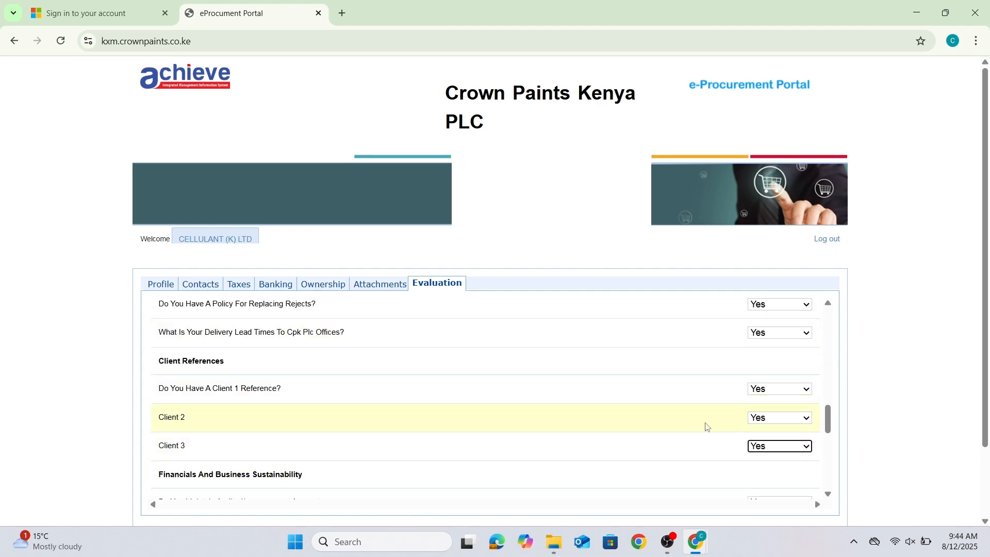
Save the completed evaluation questionnaire
scroll(704, 428, down, 5)
click(484, 478)
click(607, 123)
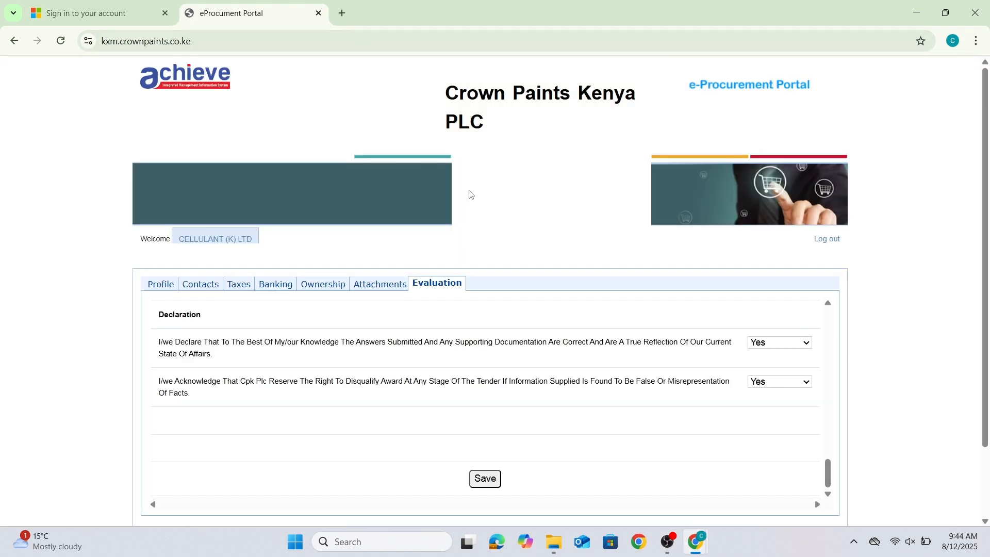